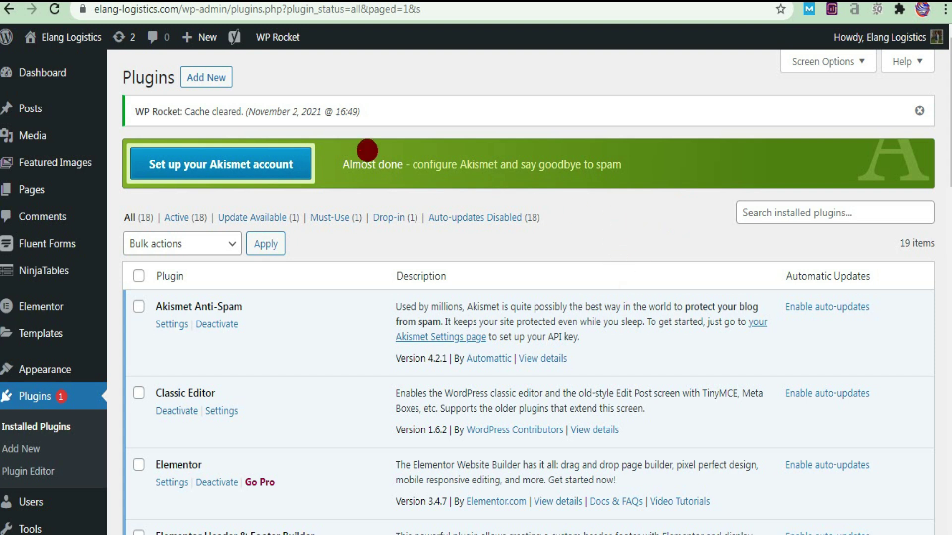
Start adding a new plugin and search the plugin directory for "internal link".
click(194, 80)
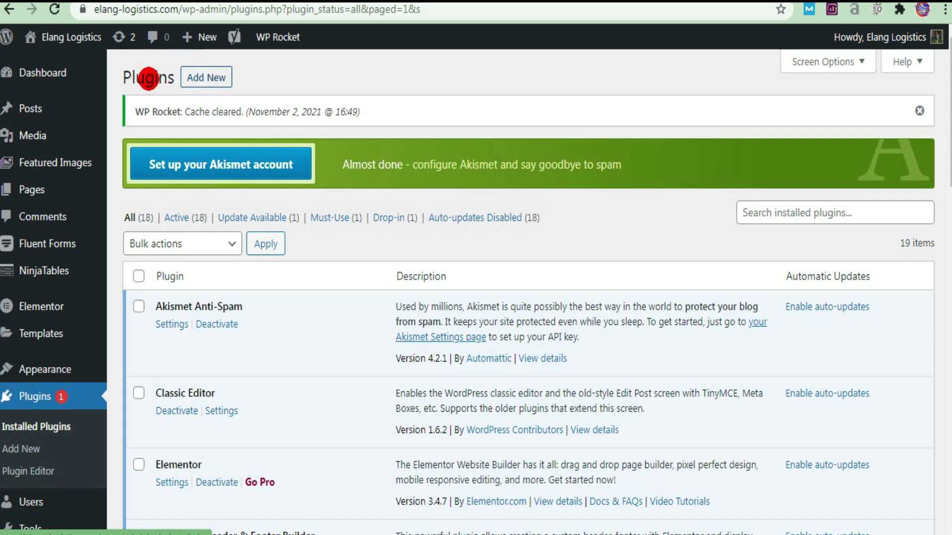
click(201, 77)
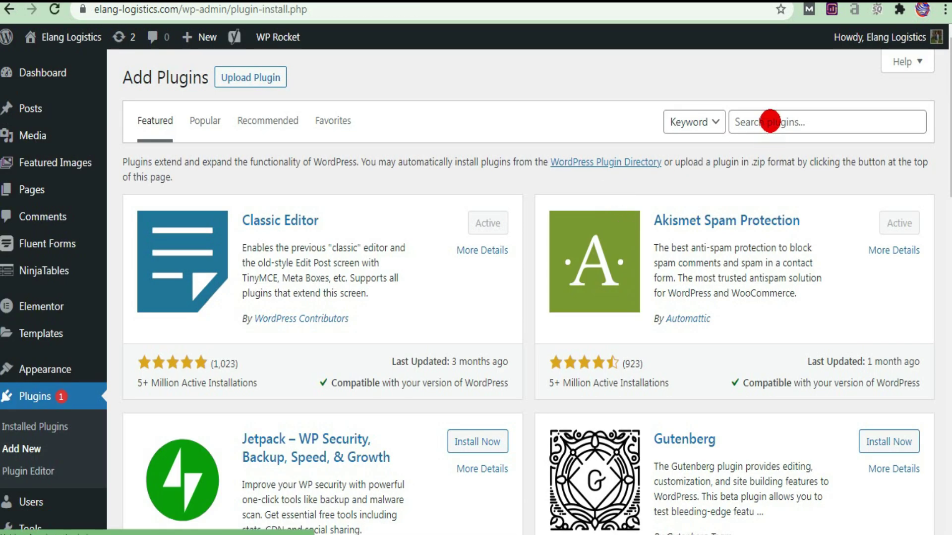
click(770, 125)
click(770, 147)
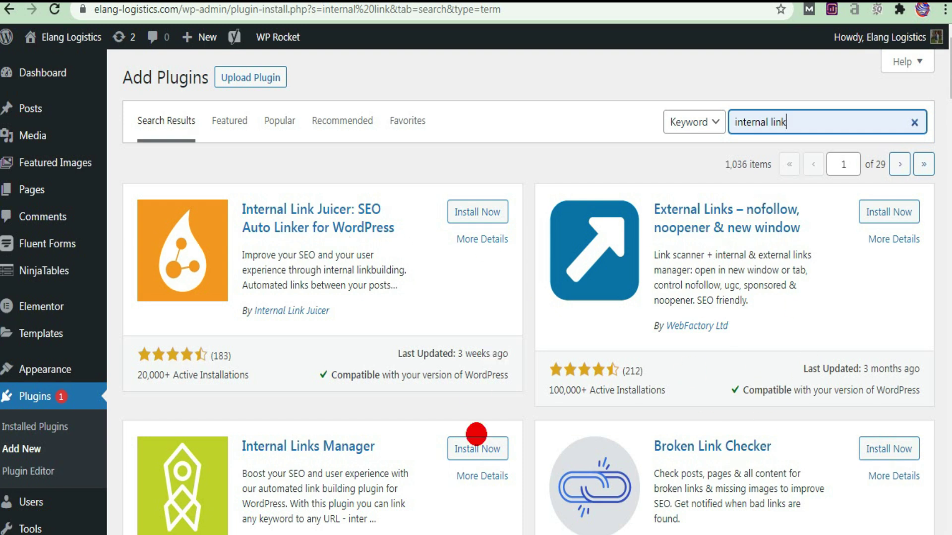
Install and activate the Internal Link Juicer: SEO Auto Linker for WordPress plugin from the search results.
drag(949, 80, 948, 143)
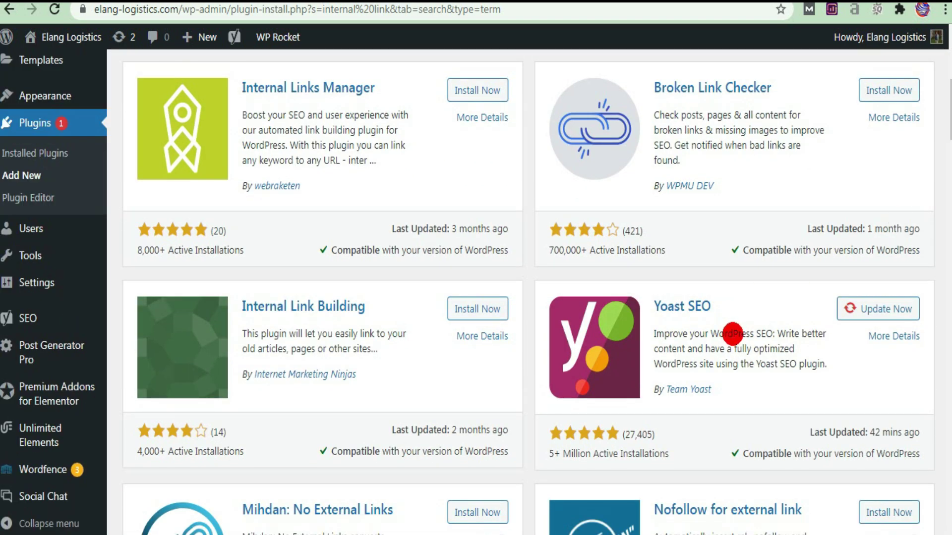
drag(948, 105, 948, 74)
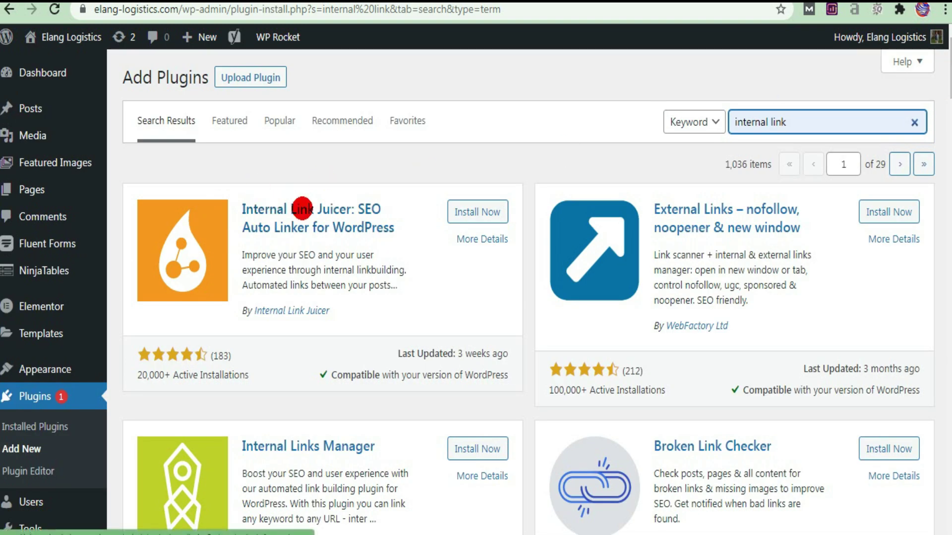
click(464, 211)
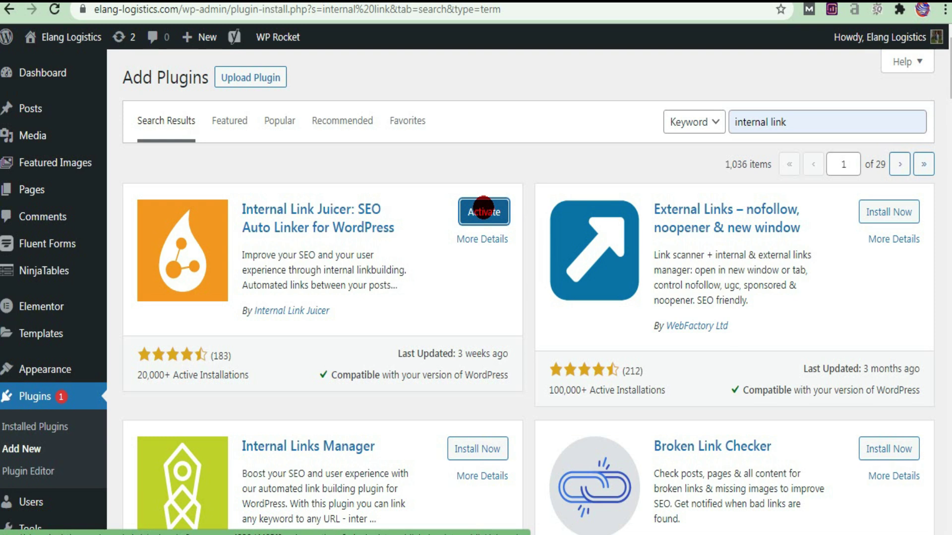
click(483, 208)
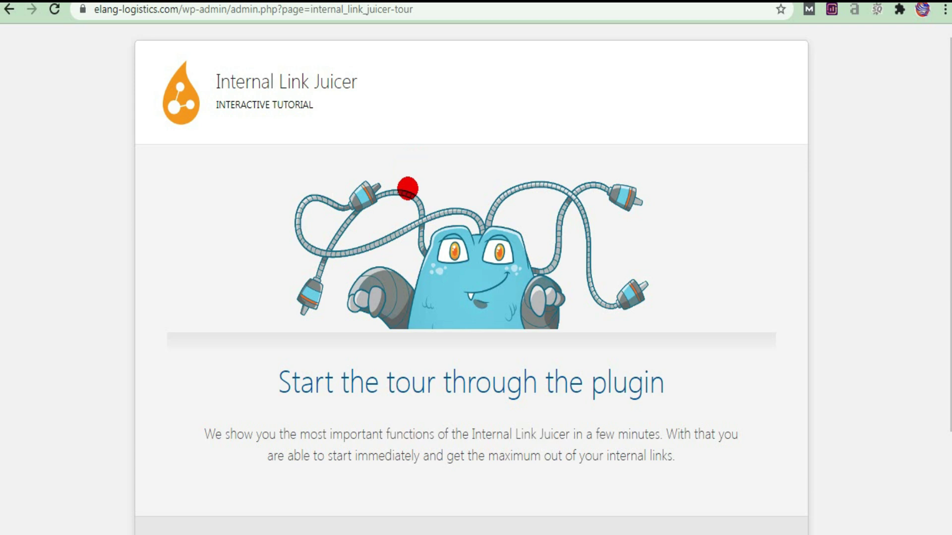
Skip the plugin's interactive tutorial by returning to its dashboard, and clear the WP Rocket cache.
scroll(471, 278, down, 3)
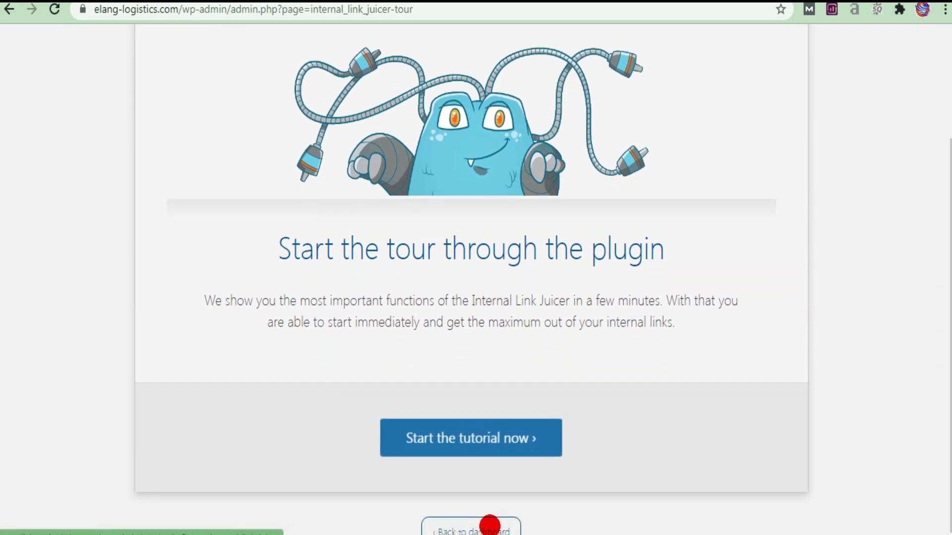
click(491, 525)
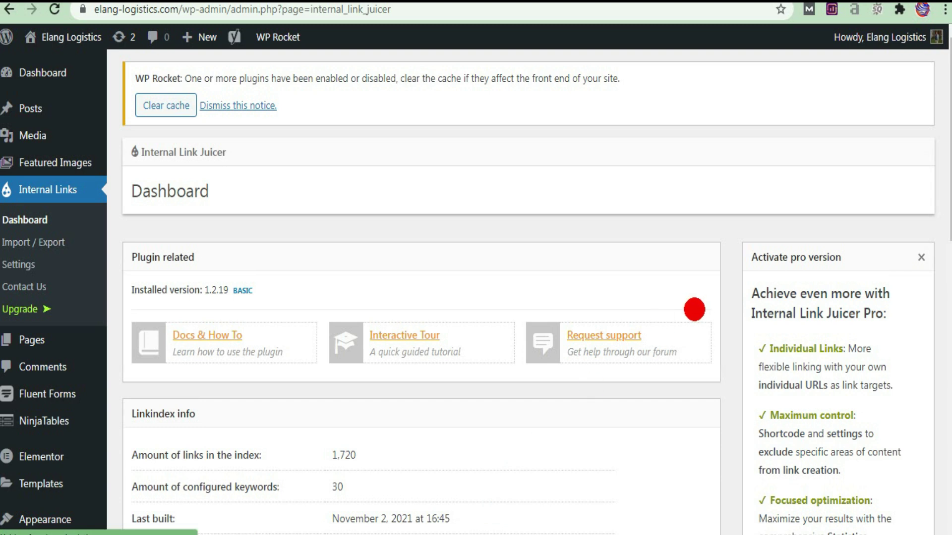
click(158, 107)
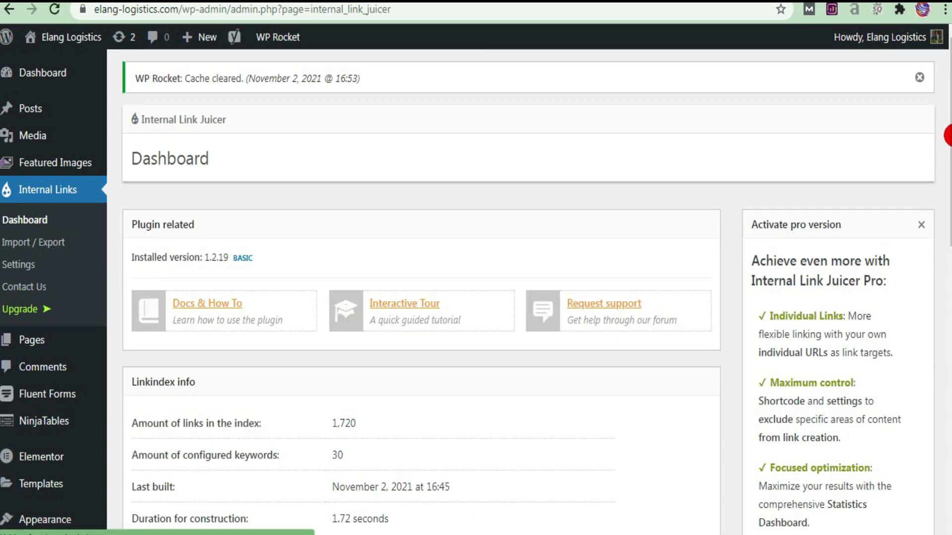
Examine the link index info and statistics on the Internal Link Juicer dashboard and the plugin's general settings.
scroll(948, 155, down, 2)
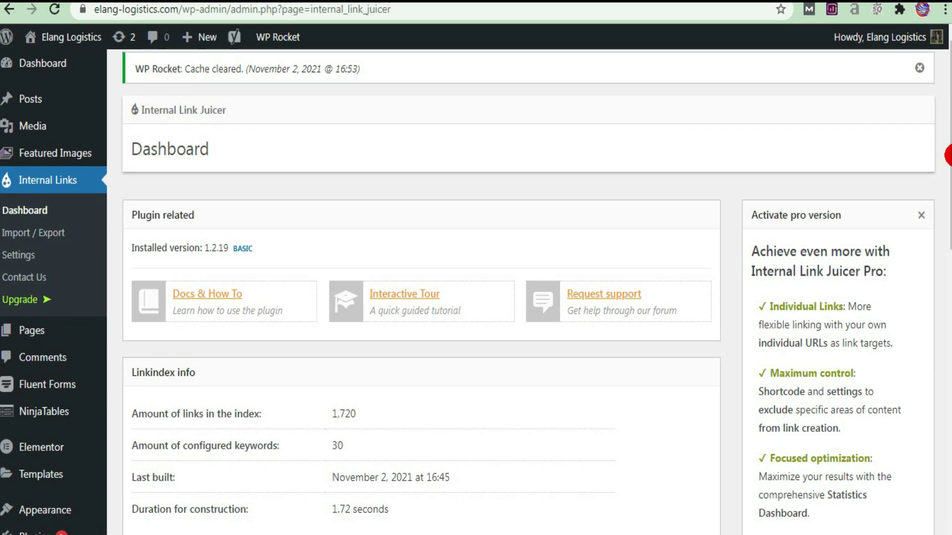
scroll(948, 155, down, 7)
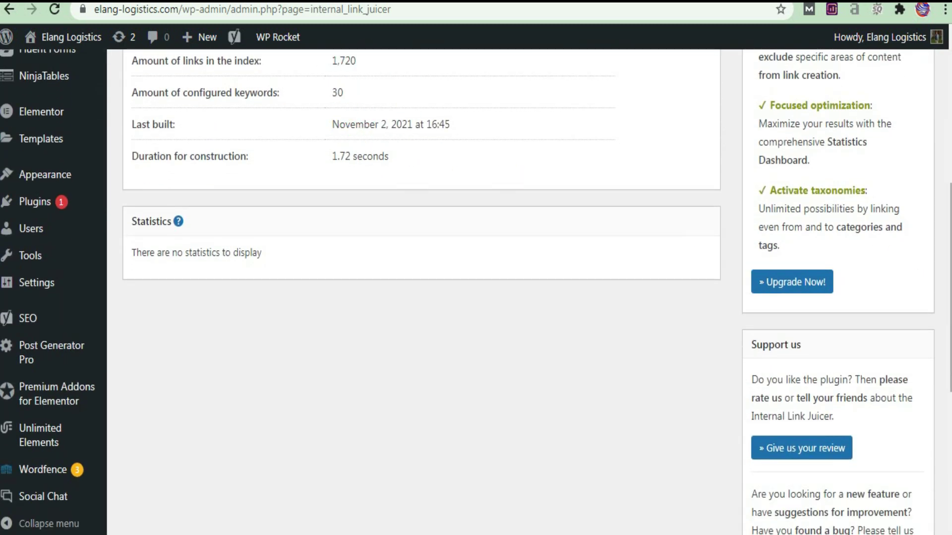
scroll(944, 220, up, 3)
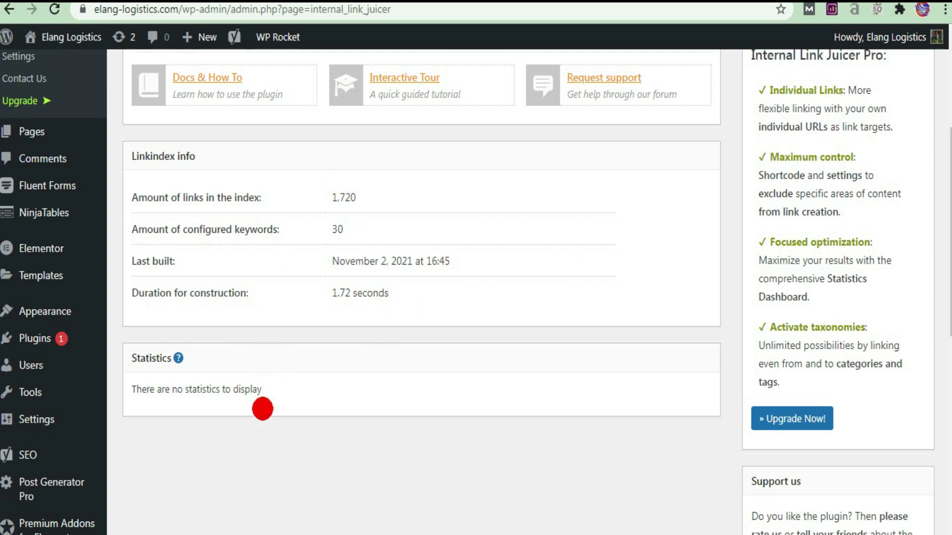
scroll(262, 409, up, 4)
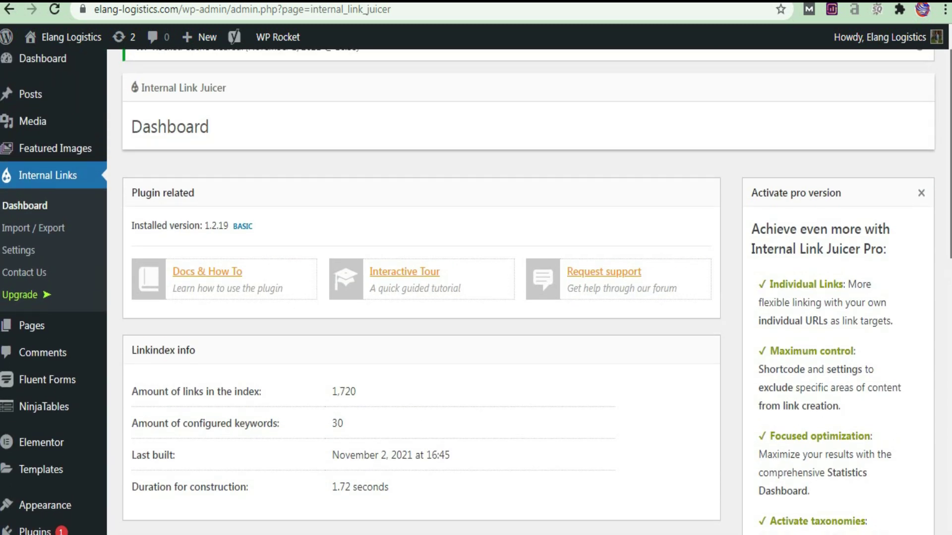
click(20, 254)
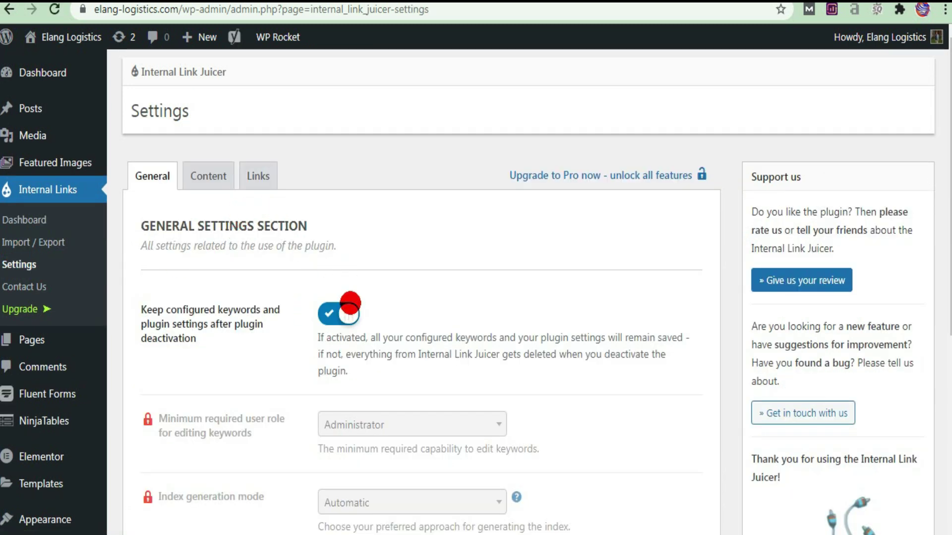
scroll(476, 292, down, 5)
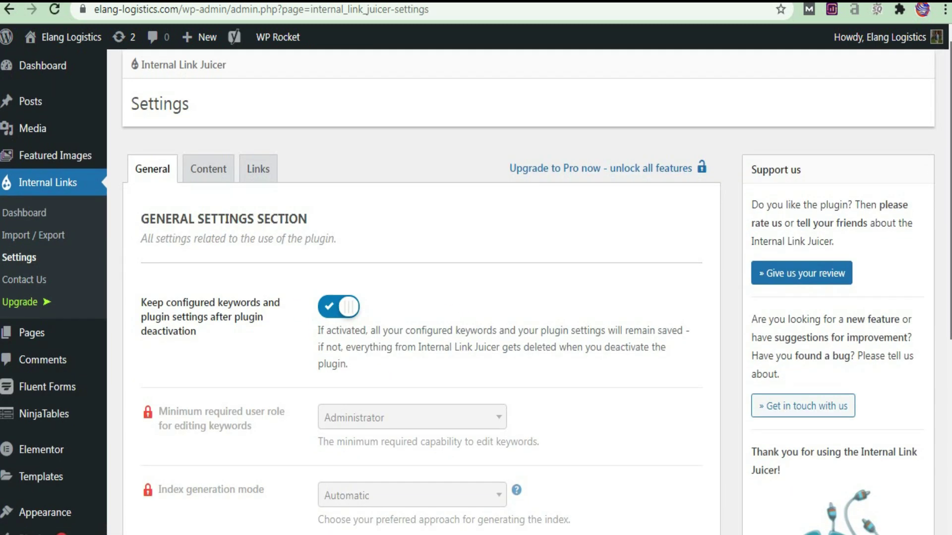
scroll(937, 195, up, 5)
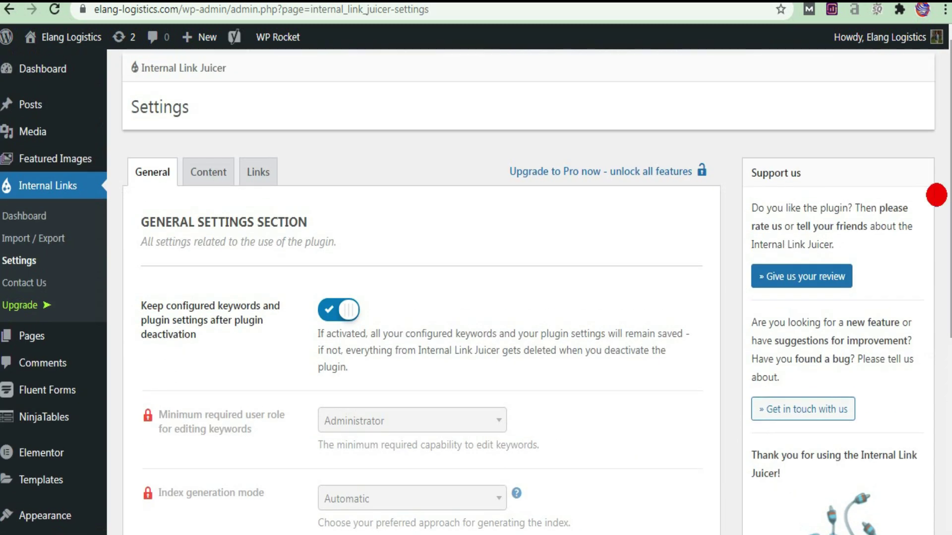
Review the plugin's content settings, switching the "Link as often as possible" option off and back on.
click(215, 172)
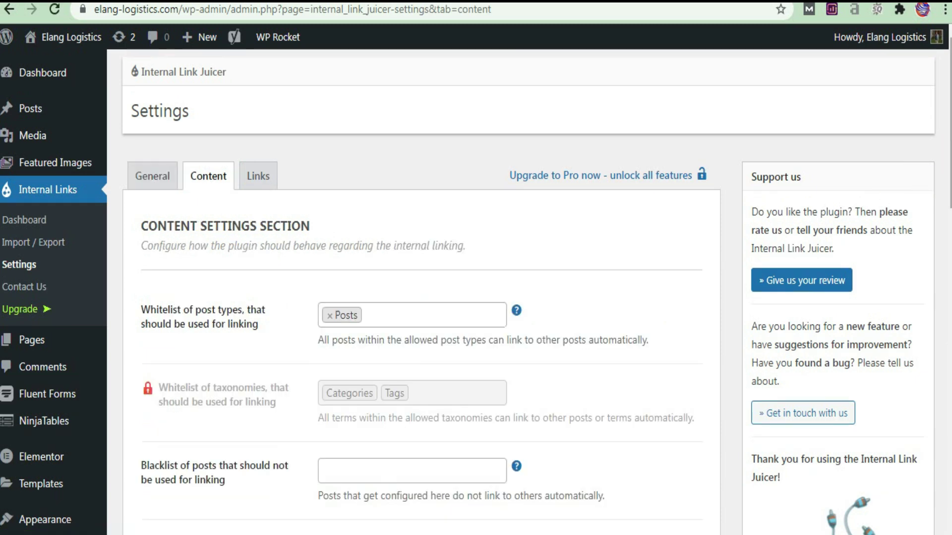
scroll(940, 257, down, 7)
drag(941, 257, 852, 387)
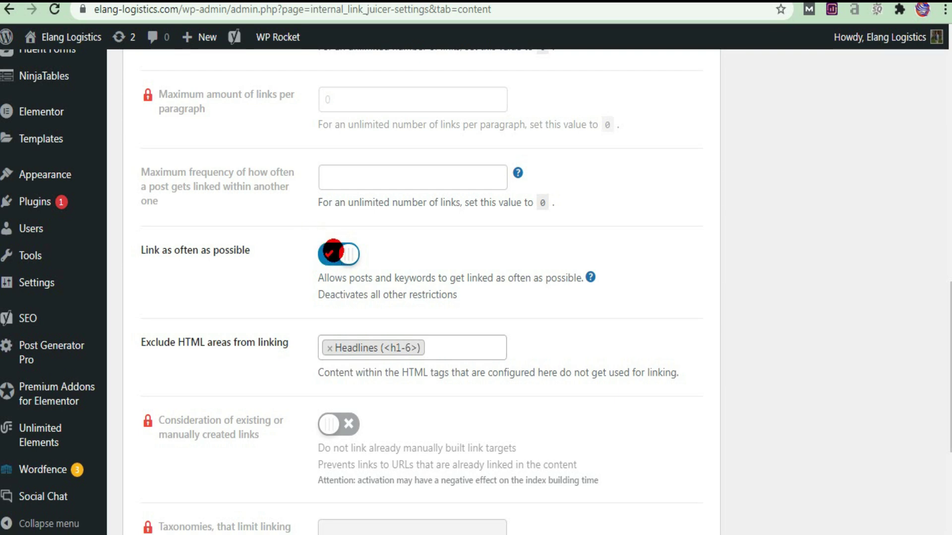
click(327, 251)
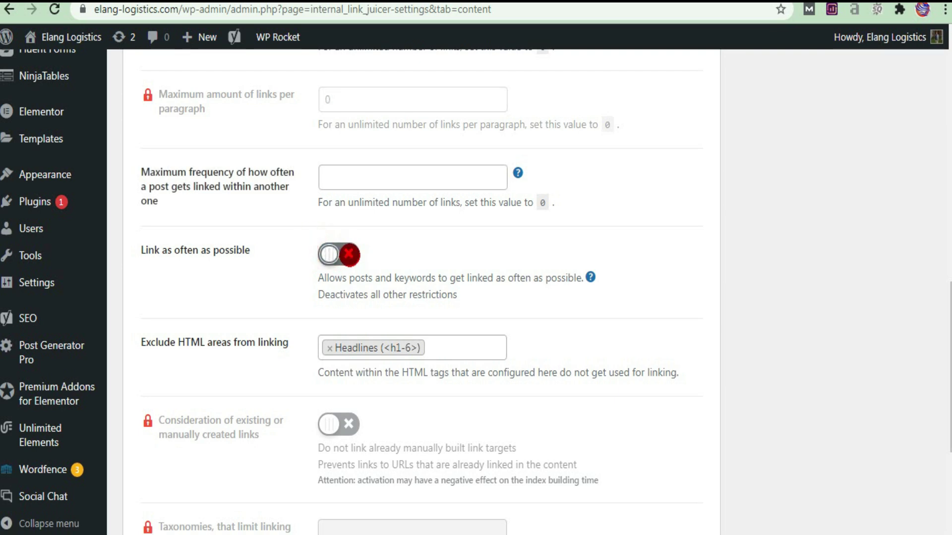
click(350, 254)
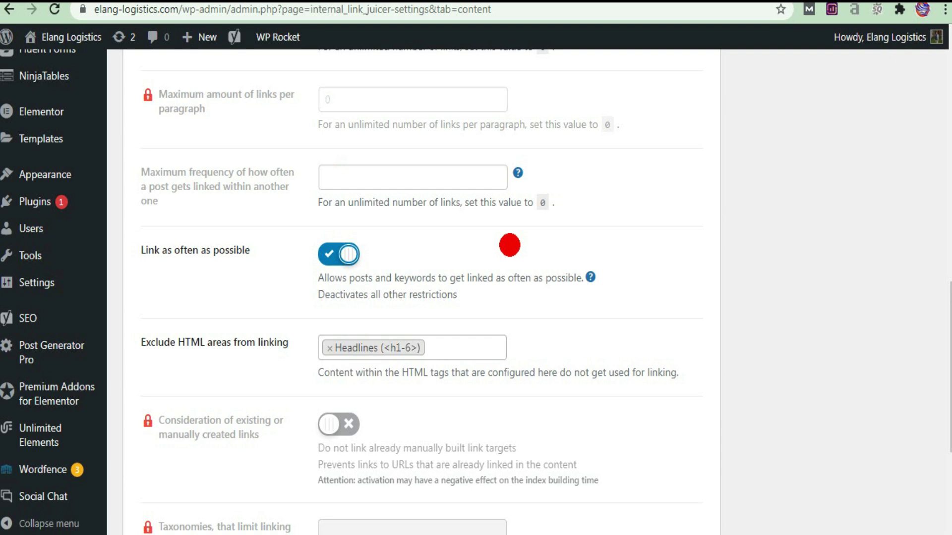
List only the site's published posts and go to page 2 of the list.
drag(939, 372, 936, 151)
click(31, 105)
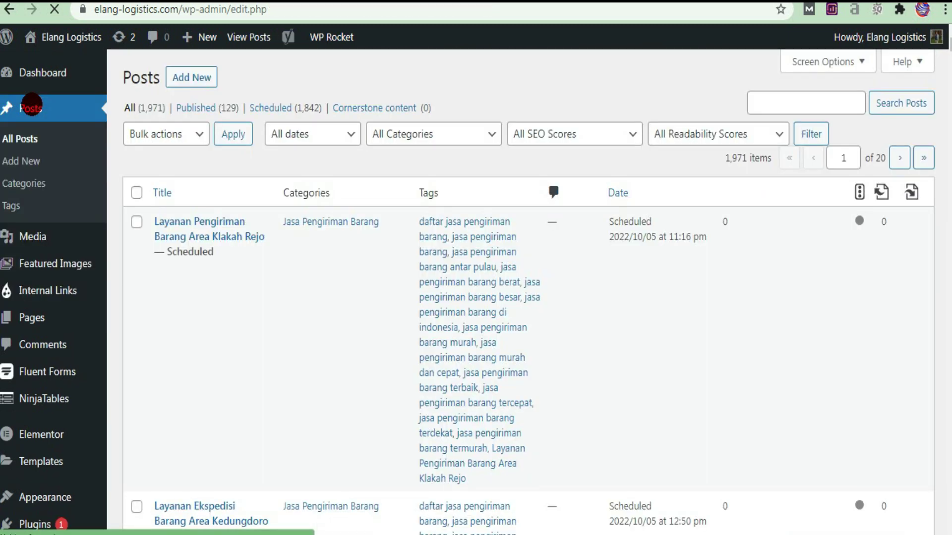
click(209, 107)
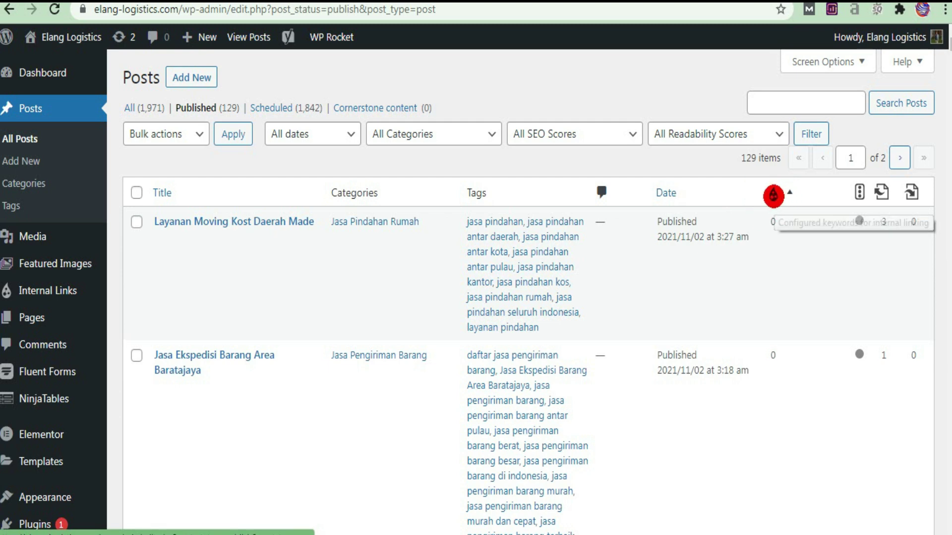
click(895, 162)
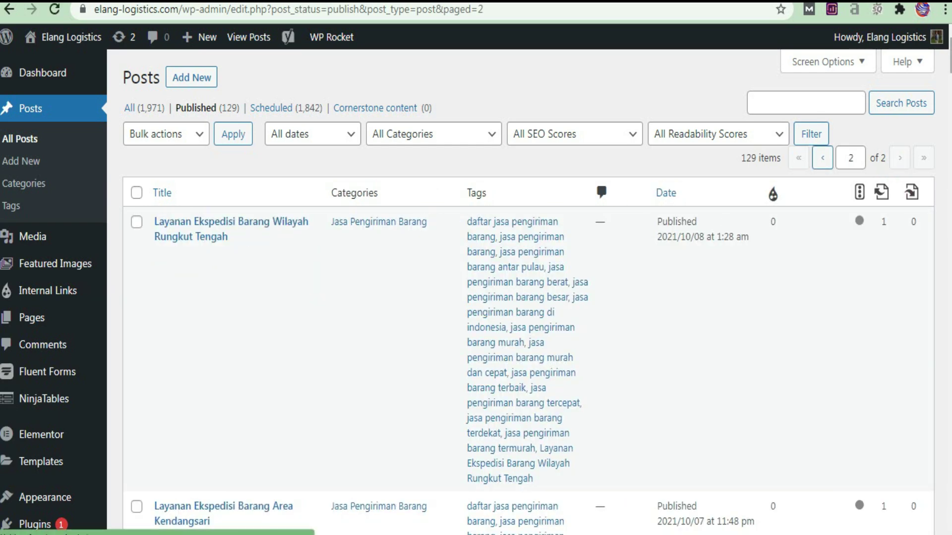
Find the published post "Jasa Pengiriman Barang Antar Daerah" and open it for editing.
scroll(529, 286, down, 20)
scroll(529, 286, down, 20)
scroll(529, 286, down, 20)
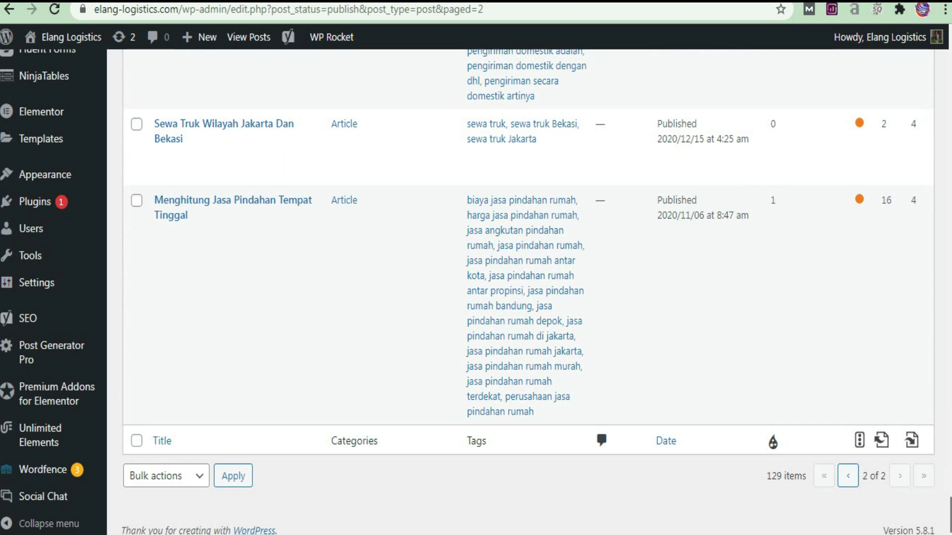
scroll(466, 292, up, 15)
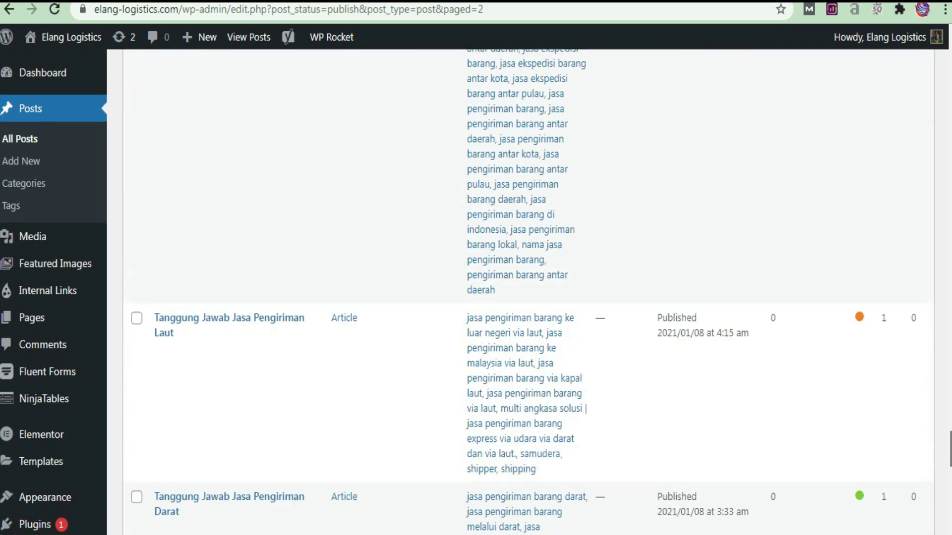
scroll(528, 282, up, 4)
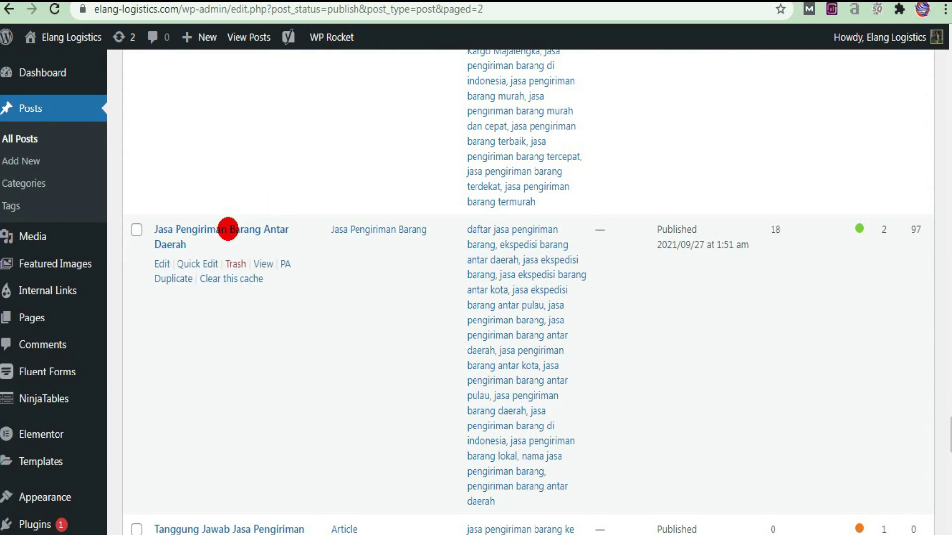
click(164, 264)
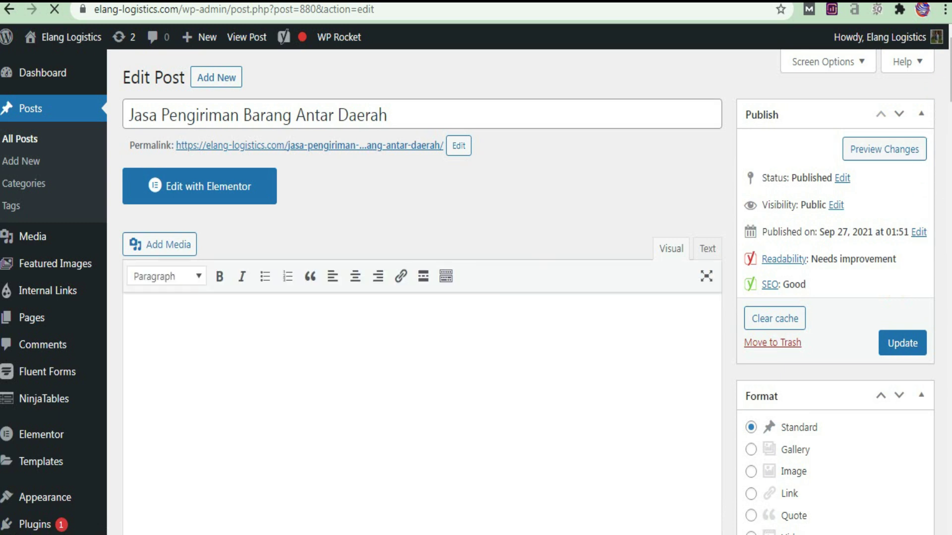
Examine the keyword field and the full list of configured keywords in the post's Internal Links section.
scroll(421, 297, down, 6)
scroll(422, 298, up, 3)
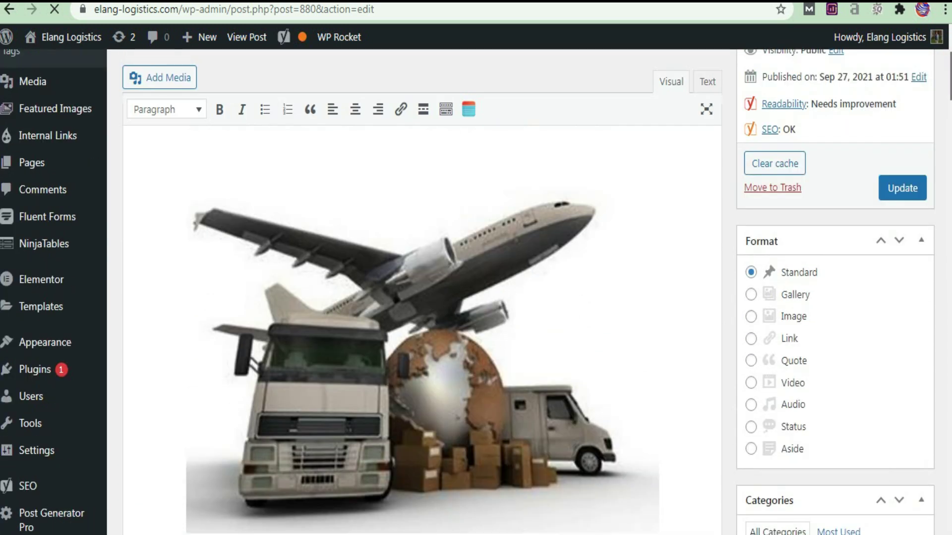
scroll(422, 298, up, 1)
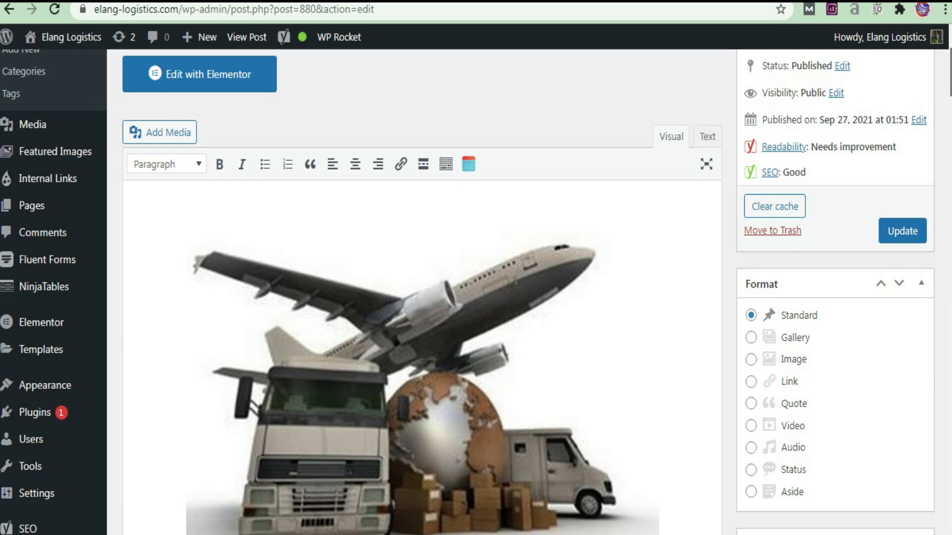
scroll(422, 323, down, 15)
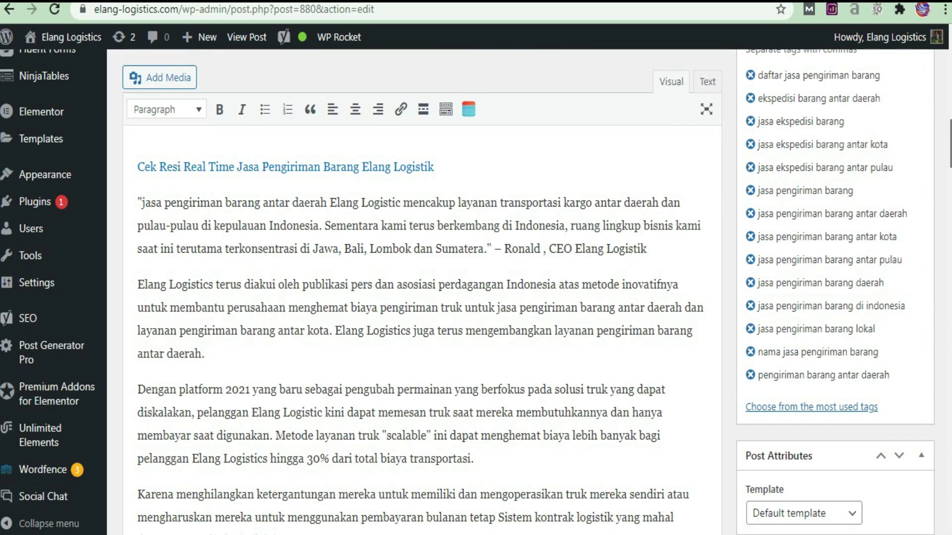
scroll(793, 149, down, 7)
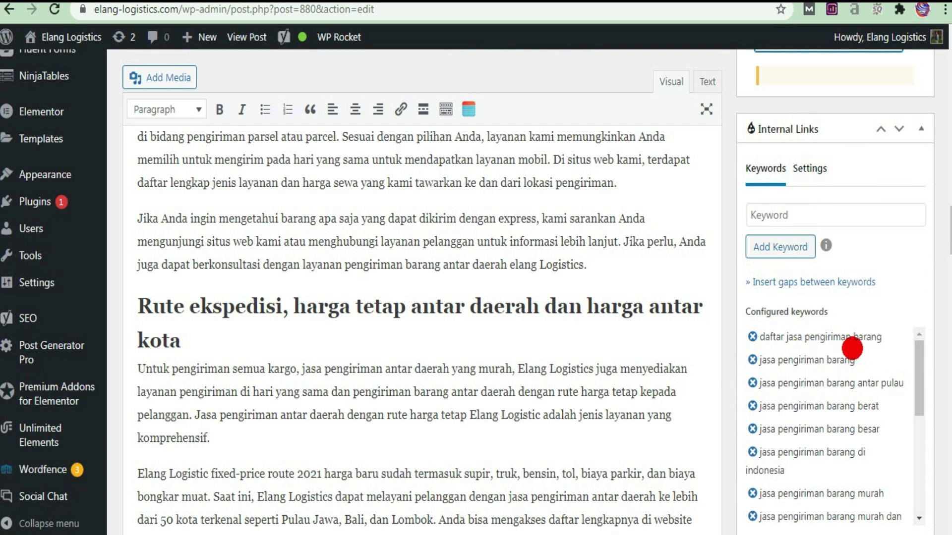
click(776, 213)
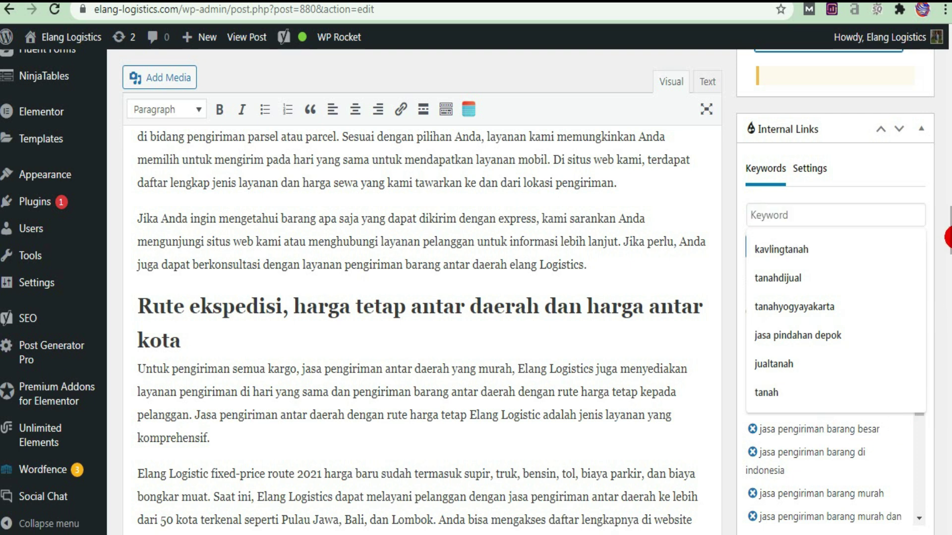
scroll(950, 237, down, 5)
drag(918, 119, 892, 267)
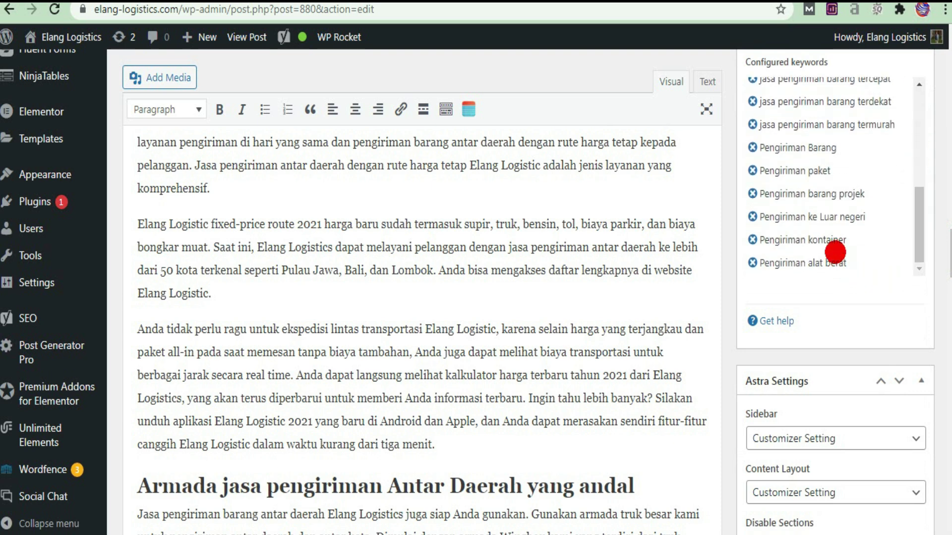
drag(916, 238, 913, 130)
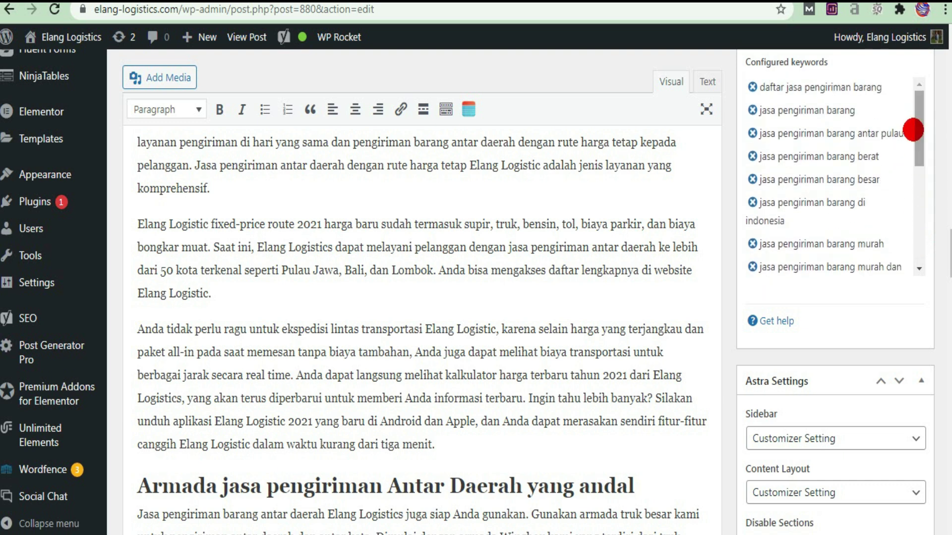
Expand the options for inserting gaps between keywords in the post's Internal Links section.
scroll(941, 270, up, 5)
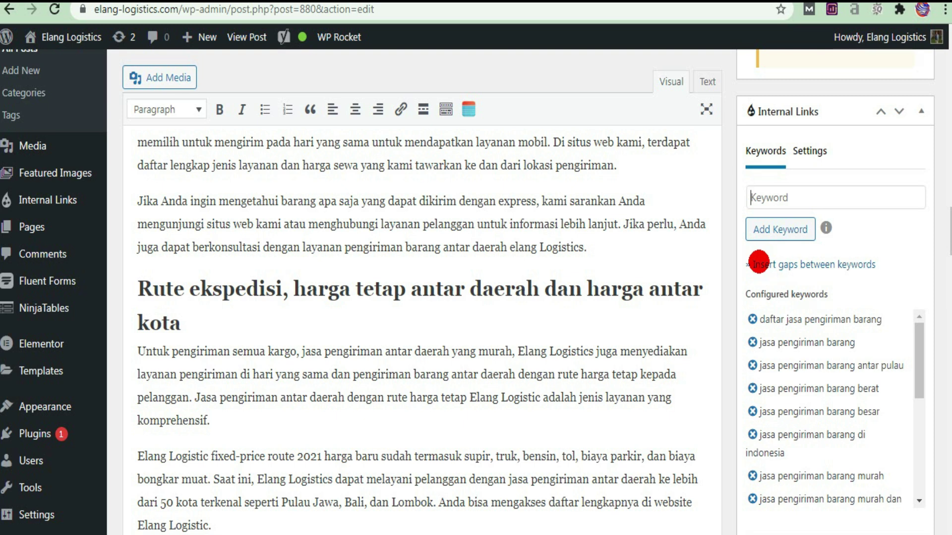
click(758, 263)
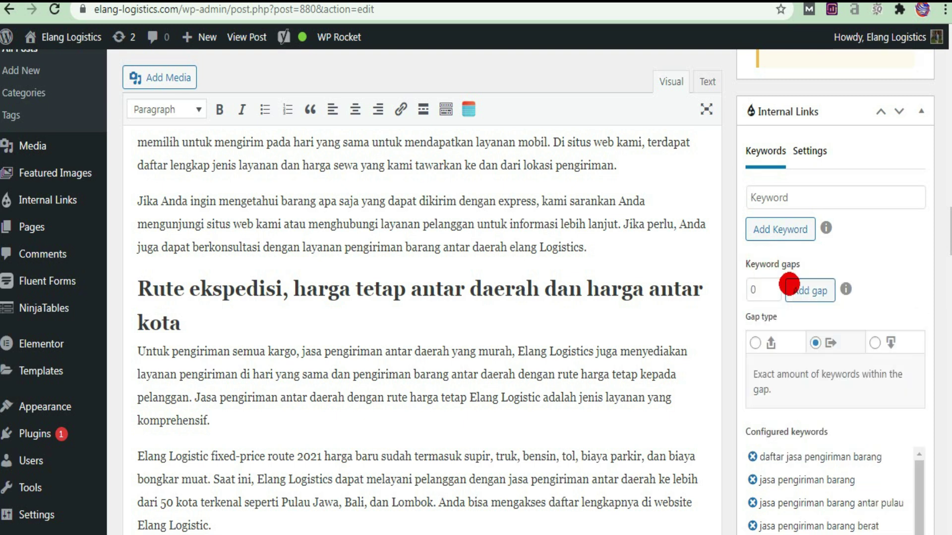
Switch to Notepad, write the sample keyword "jasa pengiriman" and highlight the space between its two words.
click(384, 532)
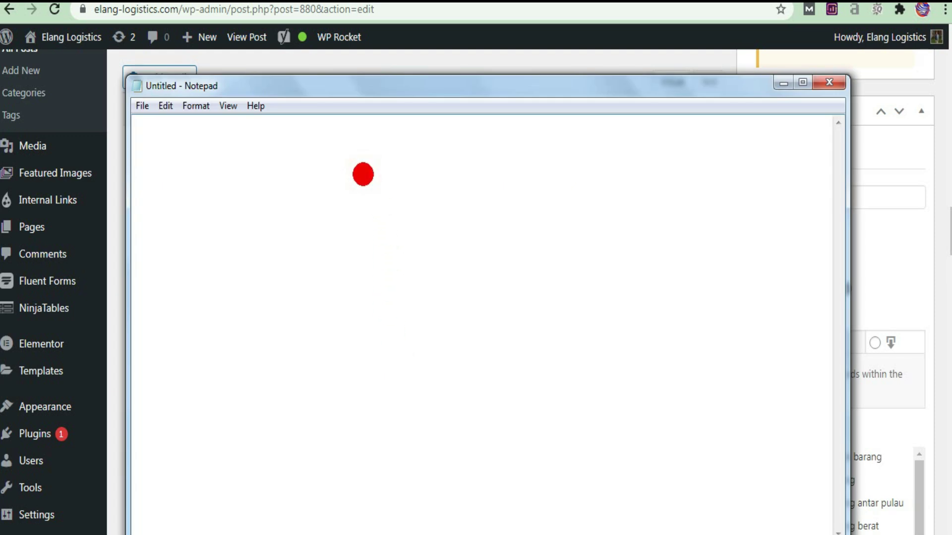
text(k)
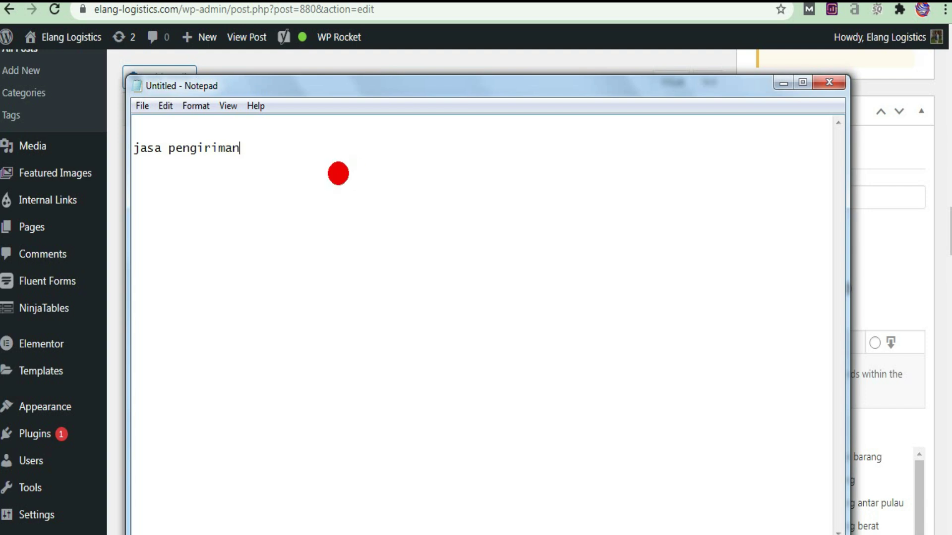
drag(240, 148, 133, 150)
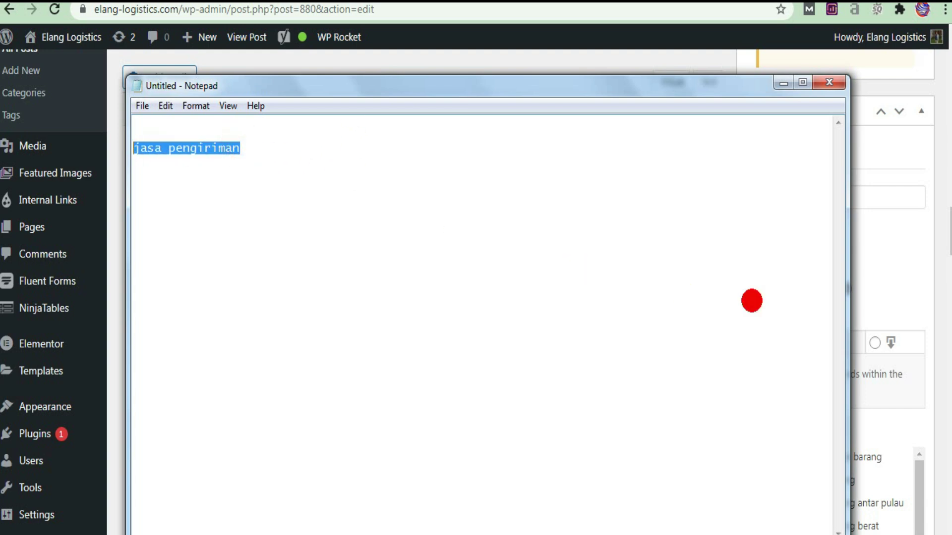
drag(682, 93, 577, 69)
drag(352, 64, 440, 75)
click(252, 164)
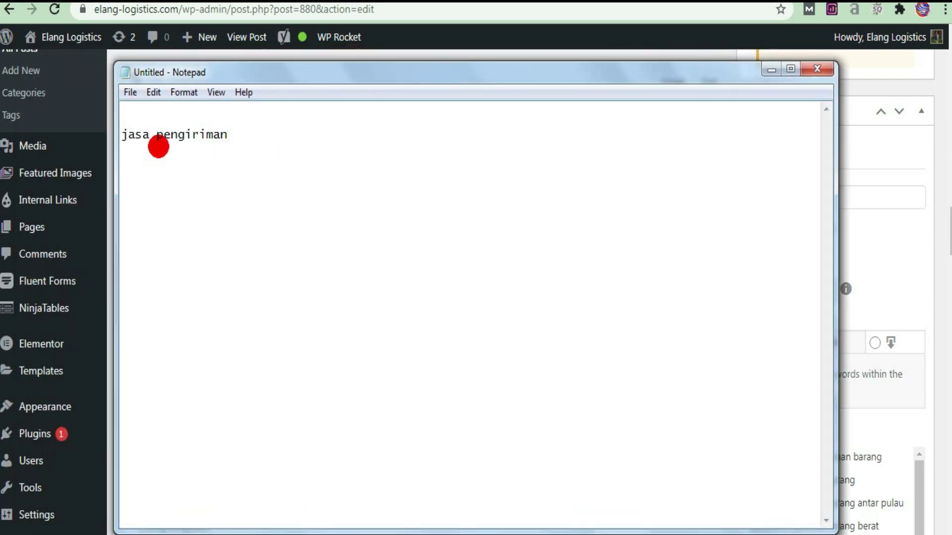
drag(148, 135, 155, 135)
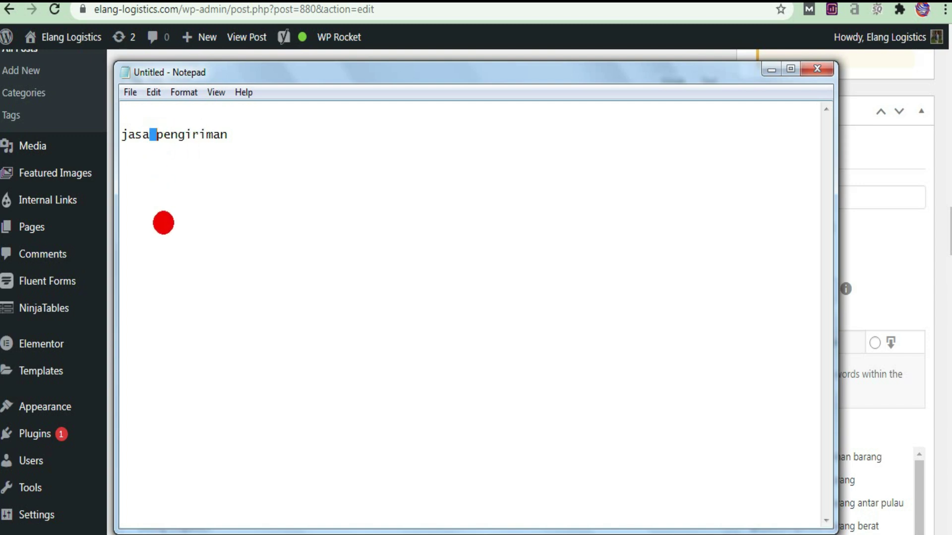
click(213, 214)
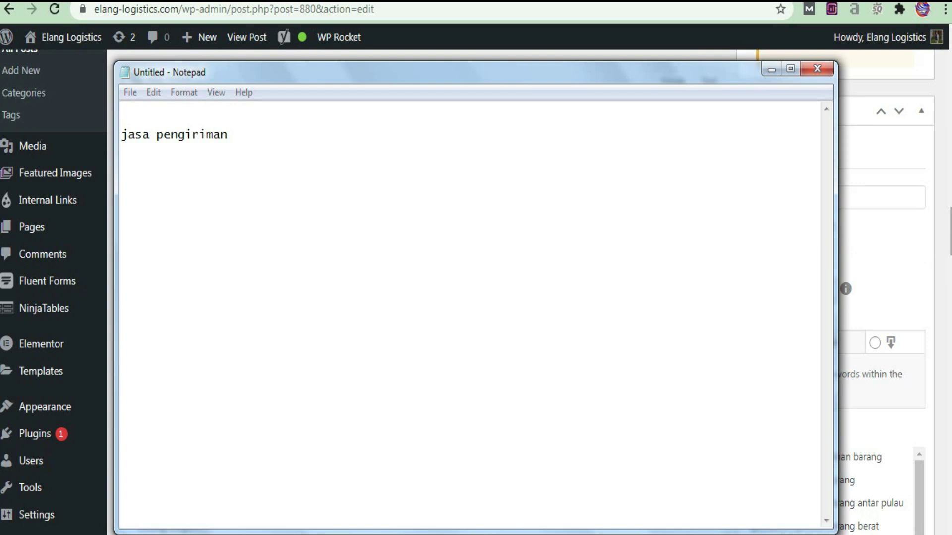
Return to the post in the browser and enter "jasa pengiriman" as a new Internal Links keyword.
click(944, 233)
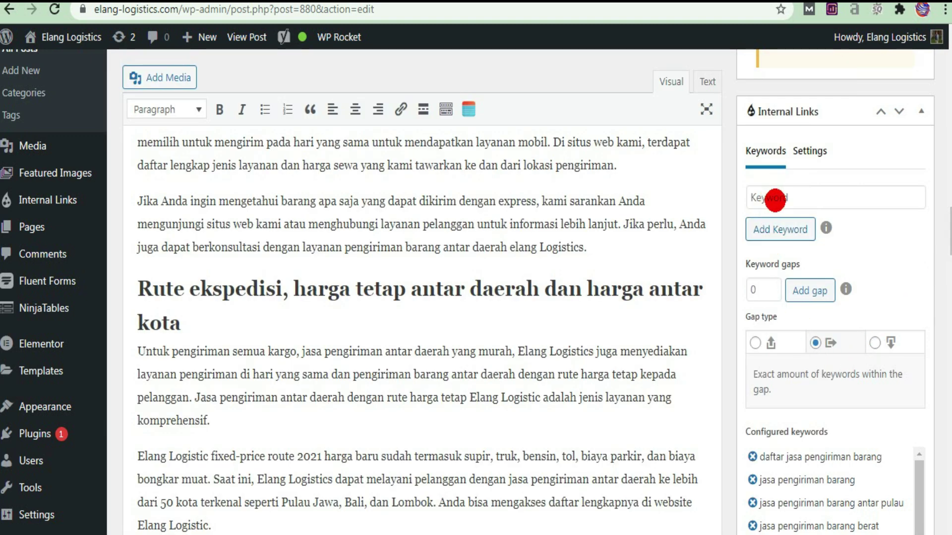
click(775, 200)
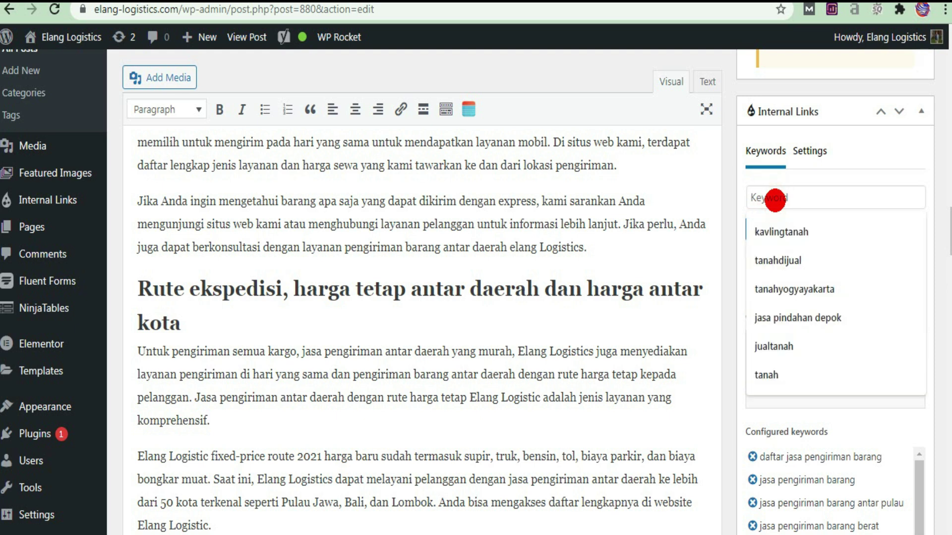
text(jasa)
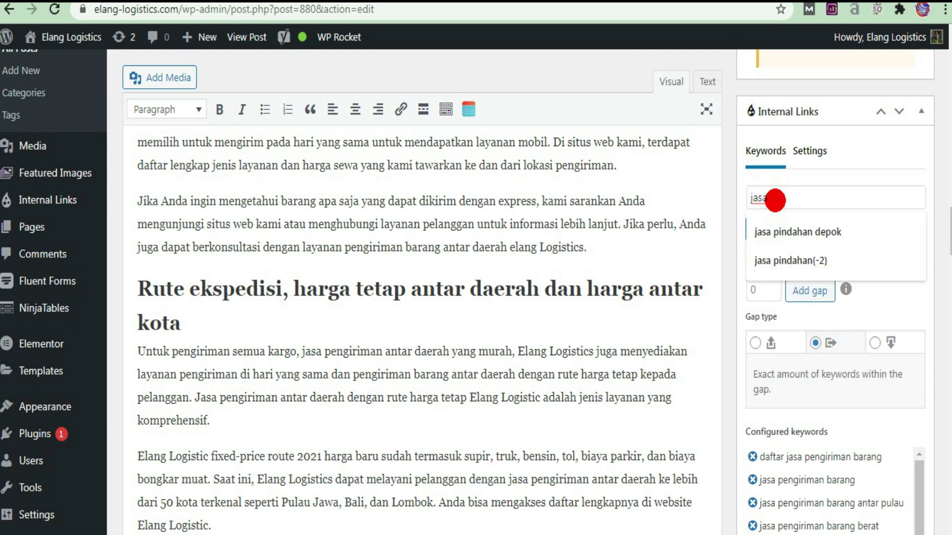
text( pengiriman)
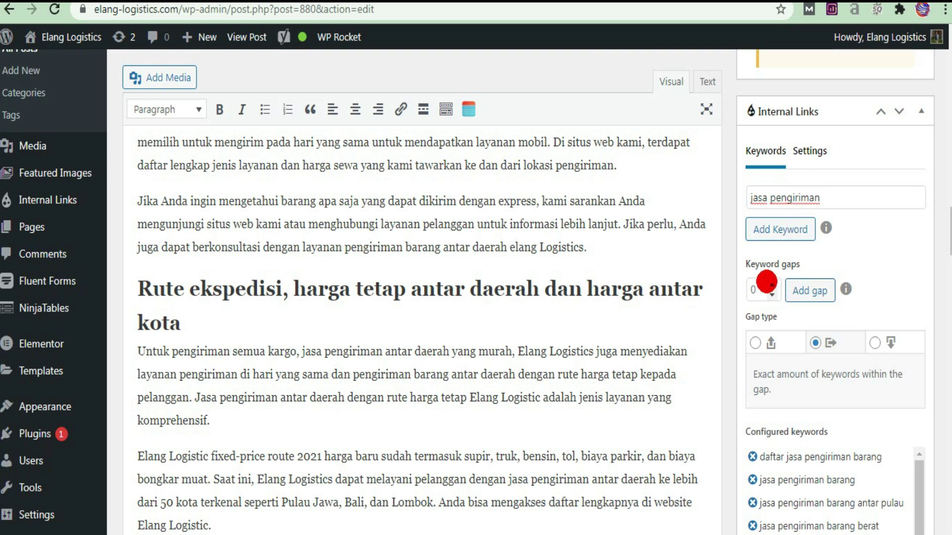
Give the keyword a gap of 2 with the maximum gap type, add it, and check the end of the configured keywords.
click(747, 292)
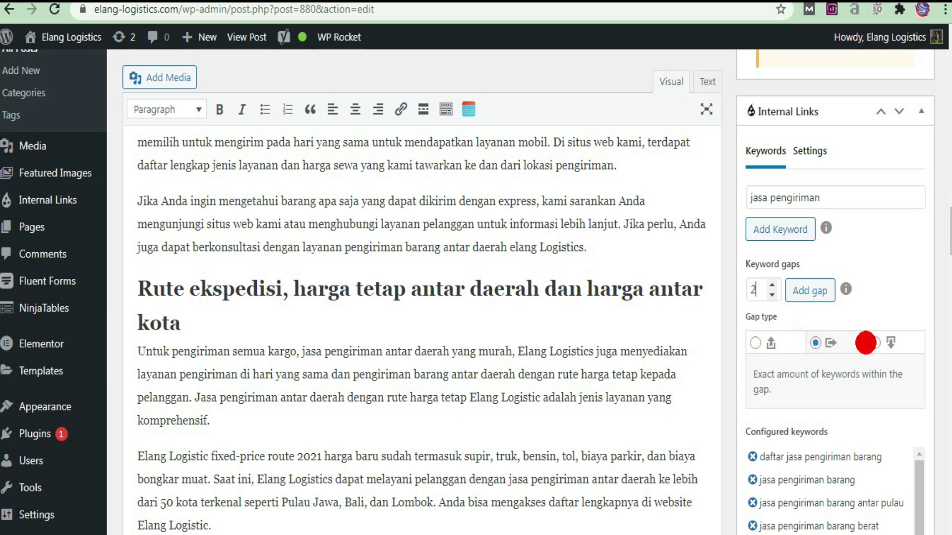
click(874, 342)
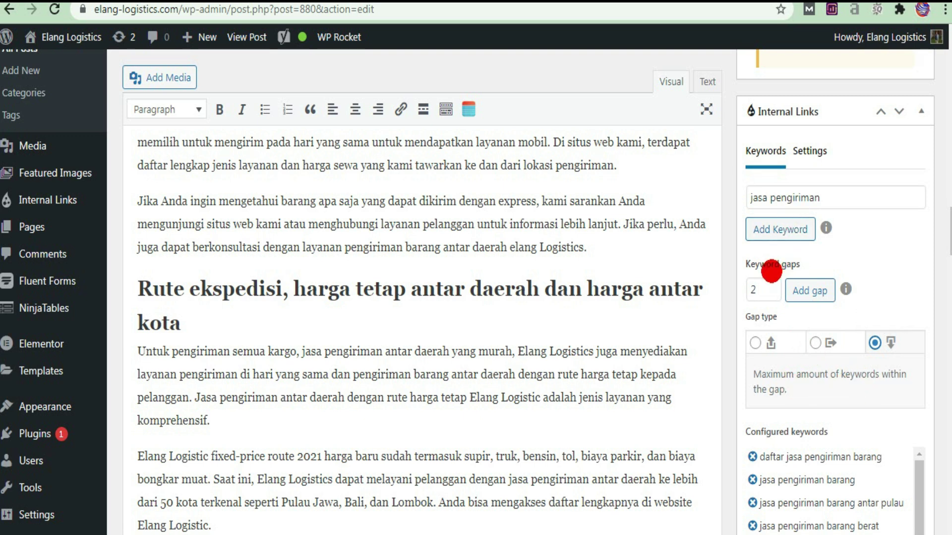
click(815, 289)
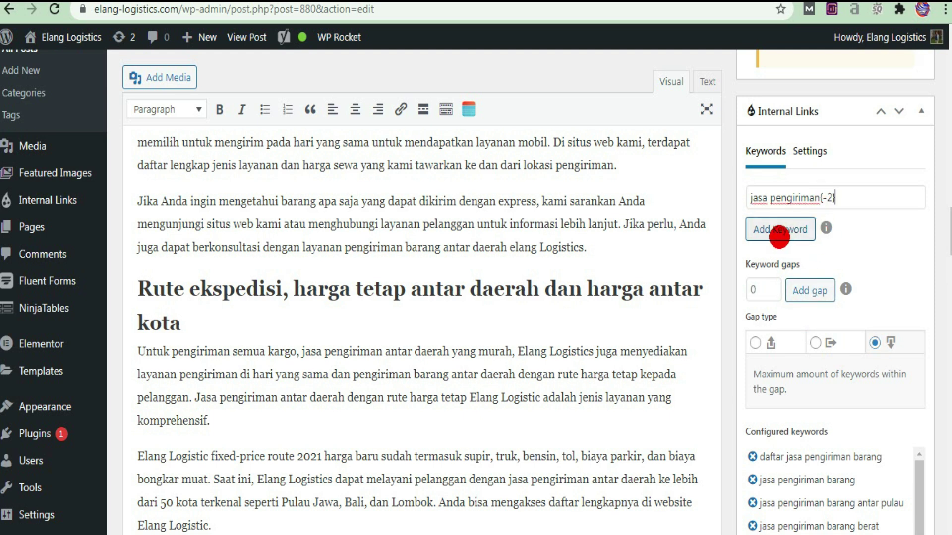
click(770, 228)
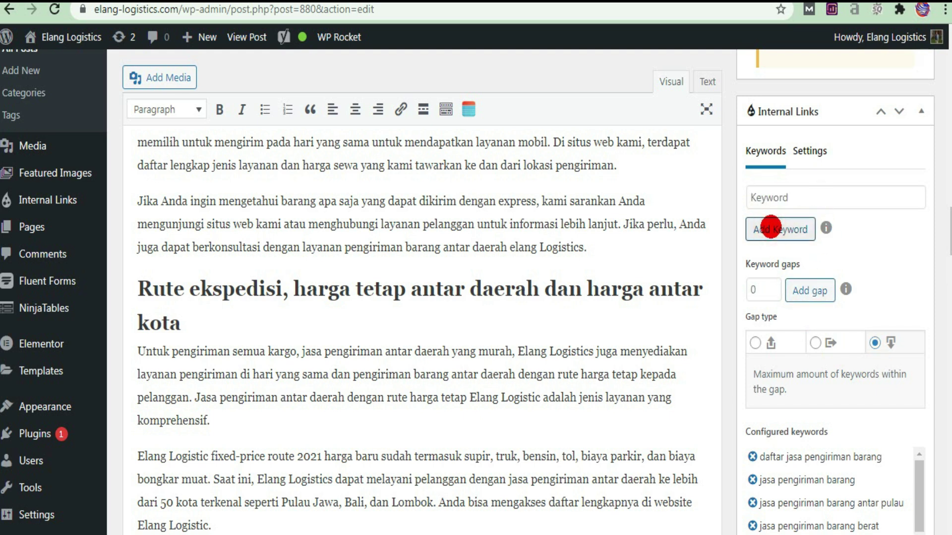
scroll(932, 245, down, 8)
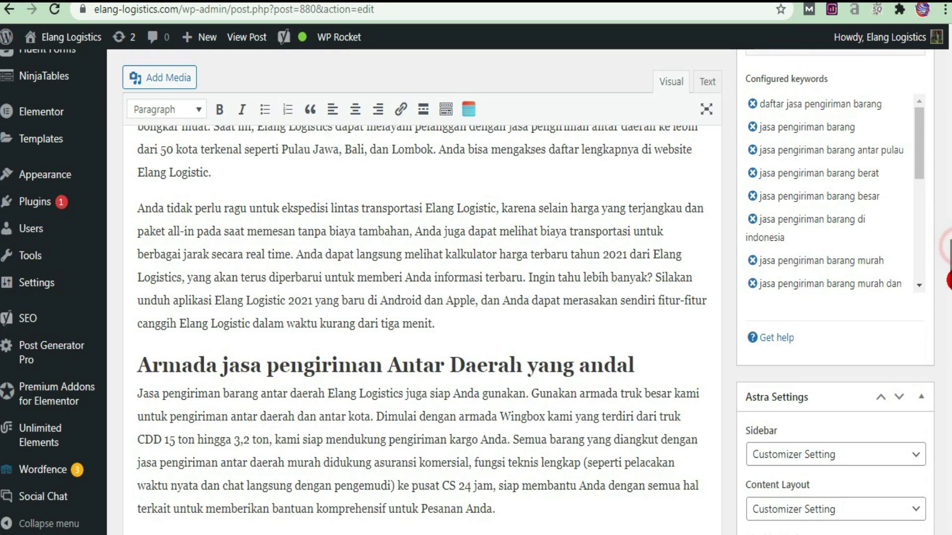
drag(922, 124, 920, 240)
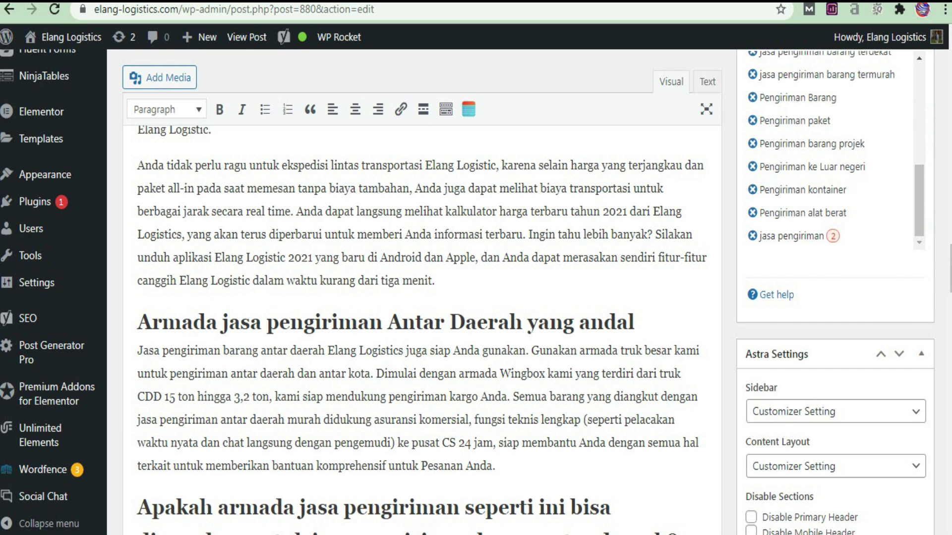
In the Notepad sample, insert "murah untuk" between "jasa" and "pengiriman" and highlight the inserted words.
key(alt+Tab)
click(151, 135)
text(murah )
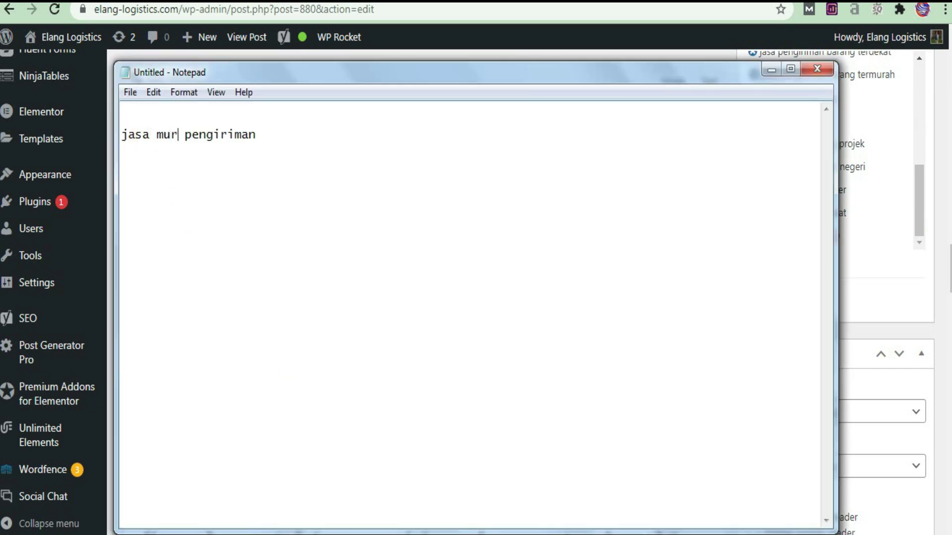
text(untuk)
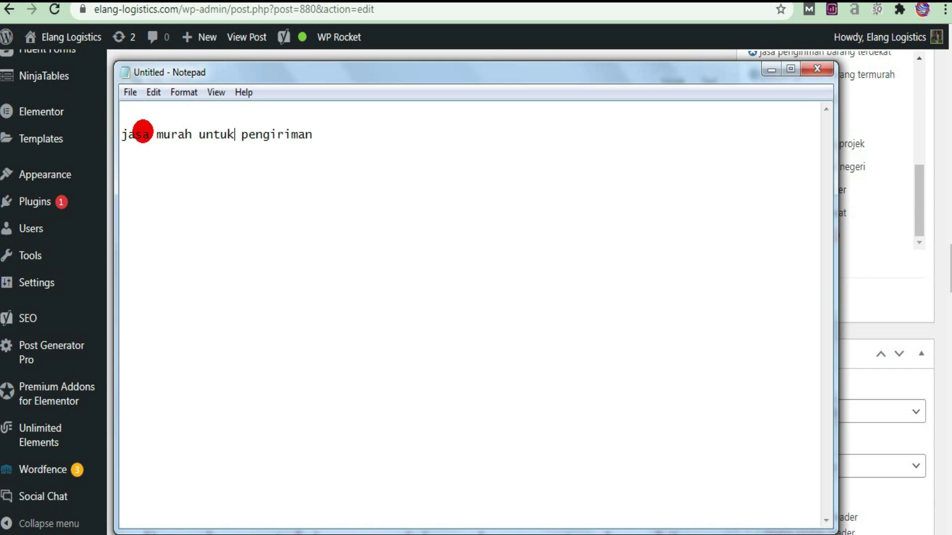
drag(157, 134, 233, 144)
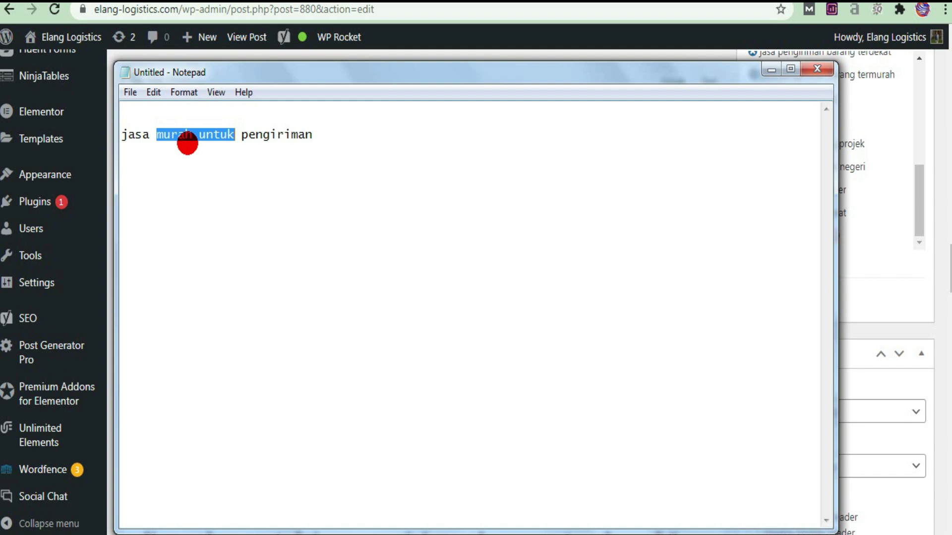
Compare the post's keyword gap settings and configured keywords with the full sample phrase in Notepad.
click(949, 269)
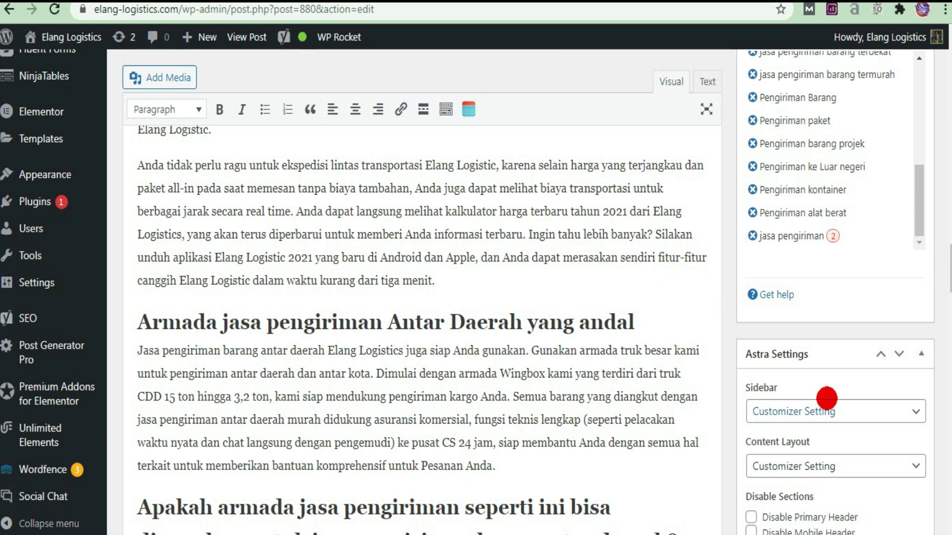
drag(947, 266, 947, 236)
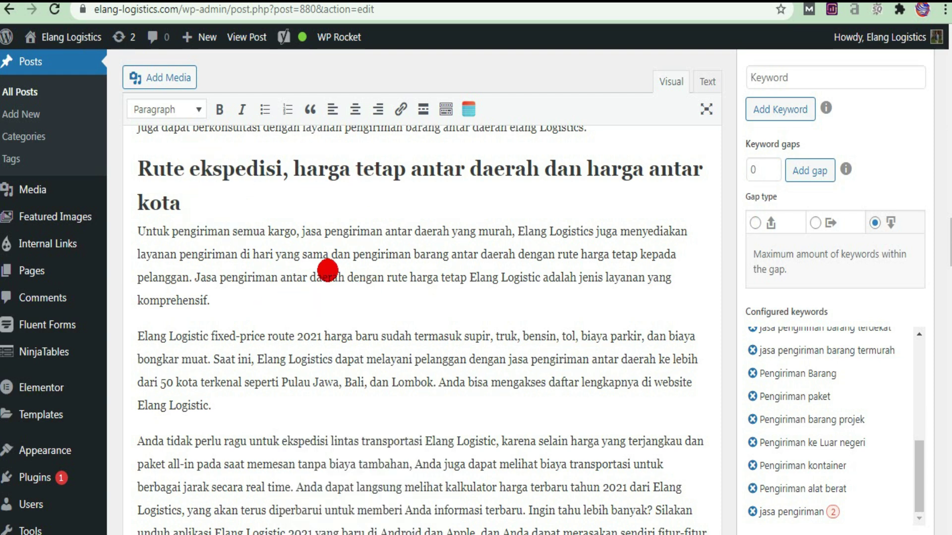
click(792, 168)
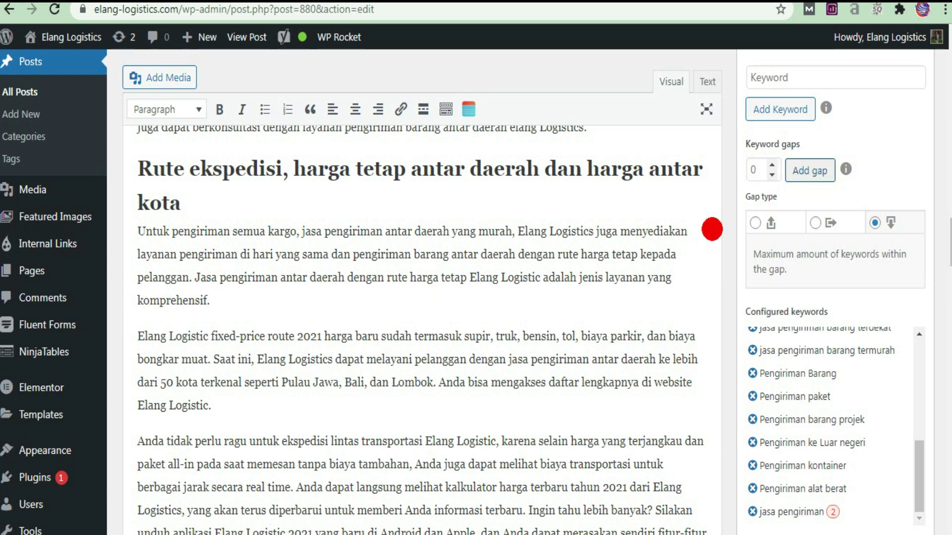
click(426, 463)
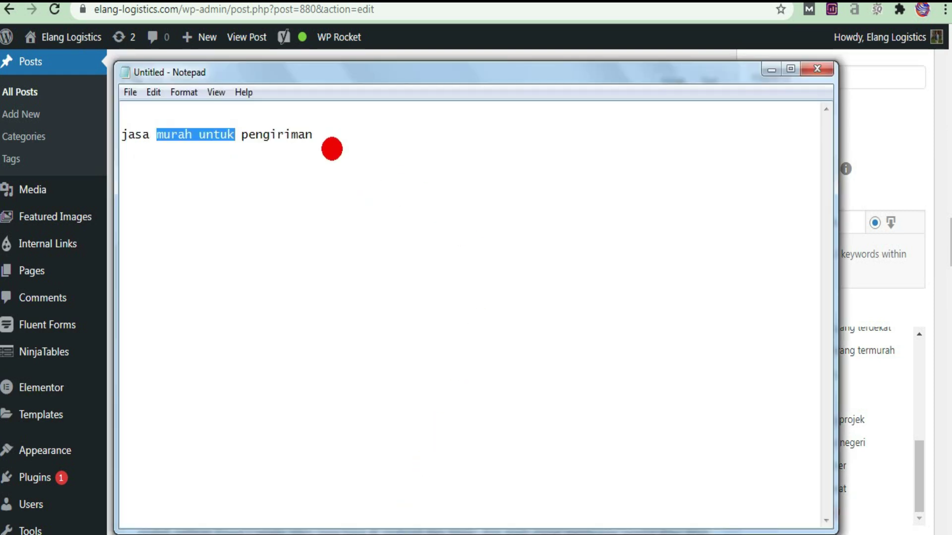
drag(329, 138, 119, 138)
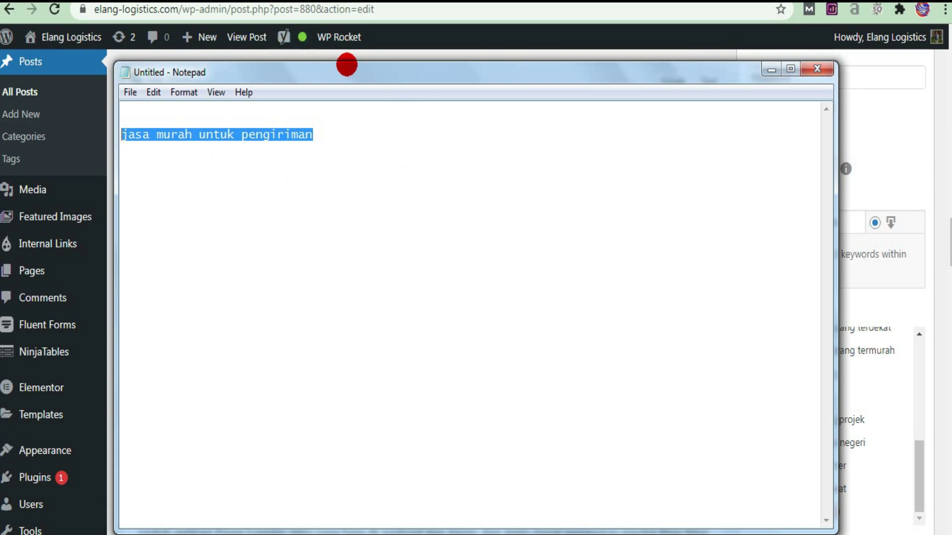
click(948, 242)
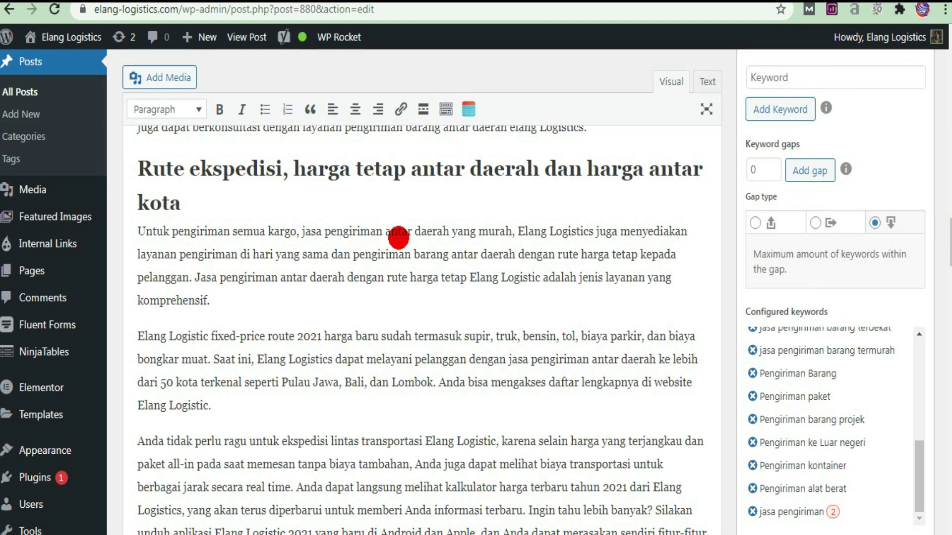
In the Notepad sample, replace "murah untuk" with "-2" and highlight that gap placeholder.
click(345, 499)
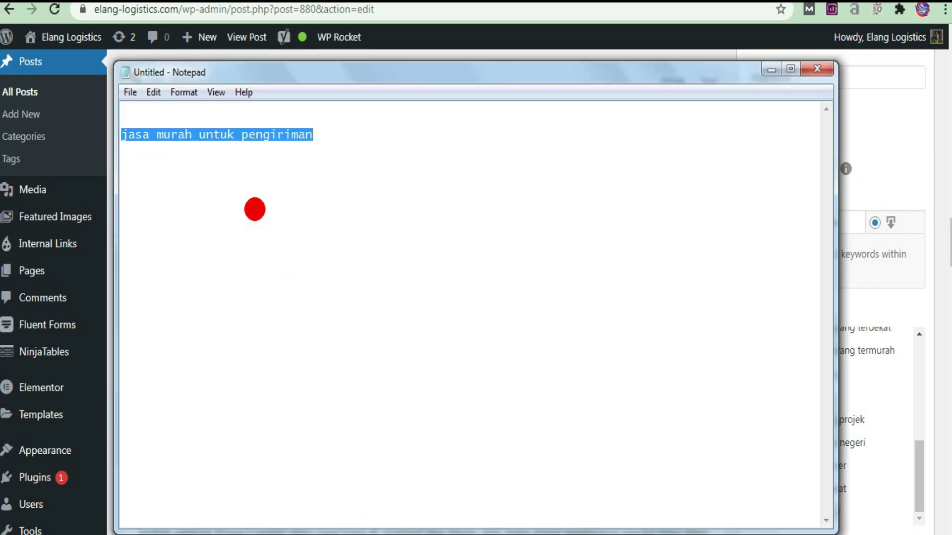
click(254, 208)
drag(233, 136, 157, 138)
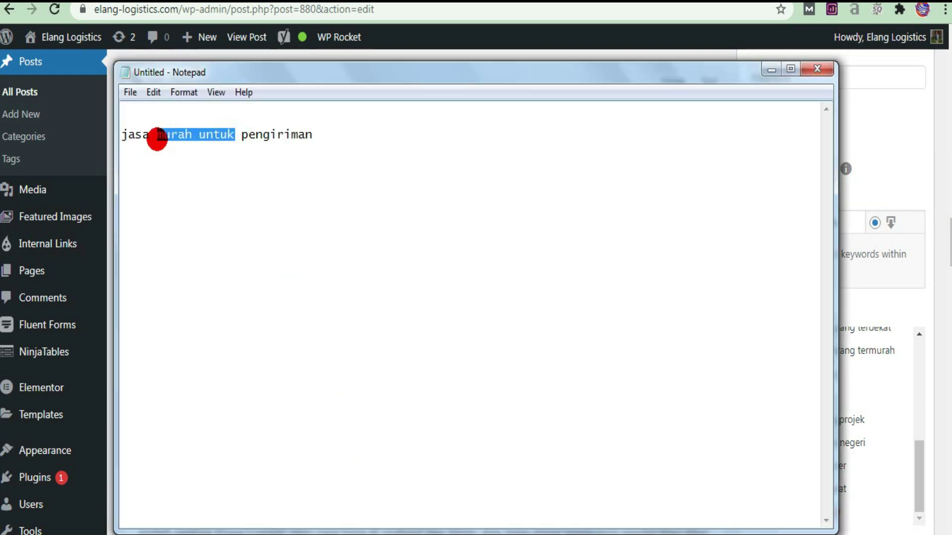
text(-2)
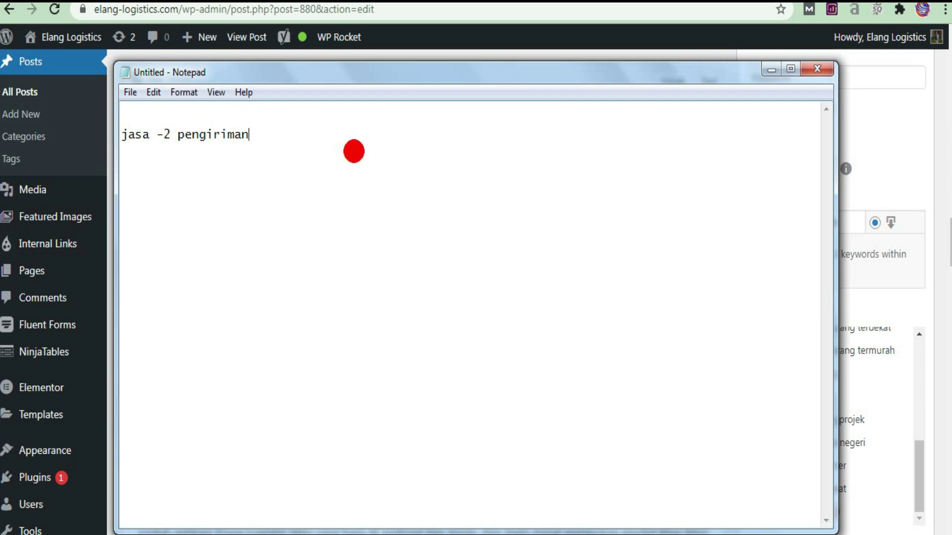
click(121, 138)
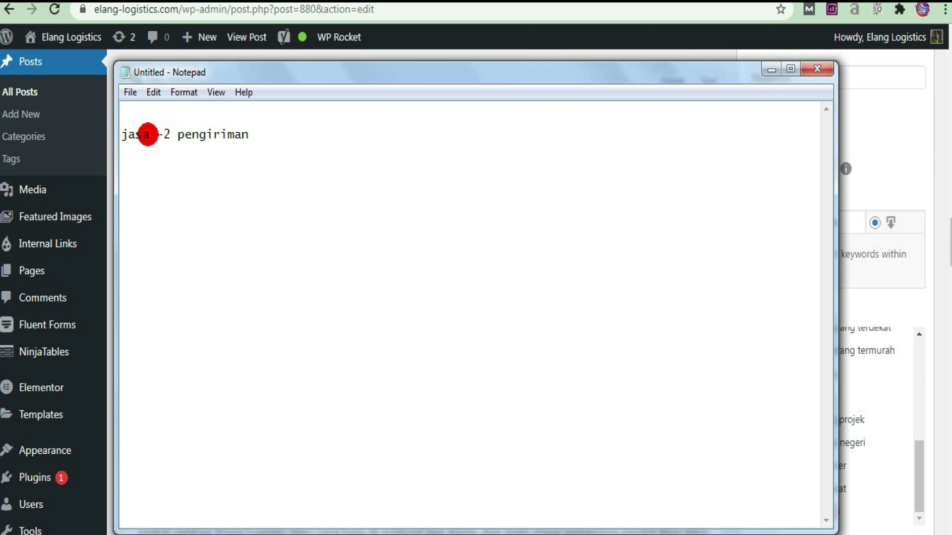
drag(151, 132, 178, 135)
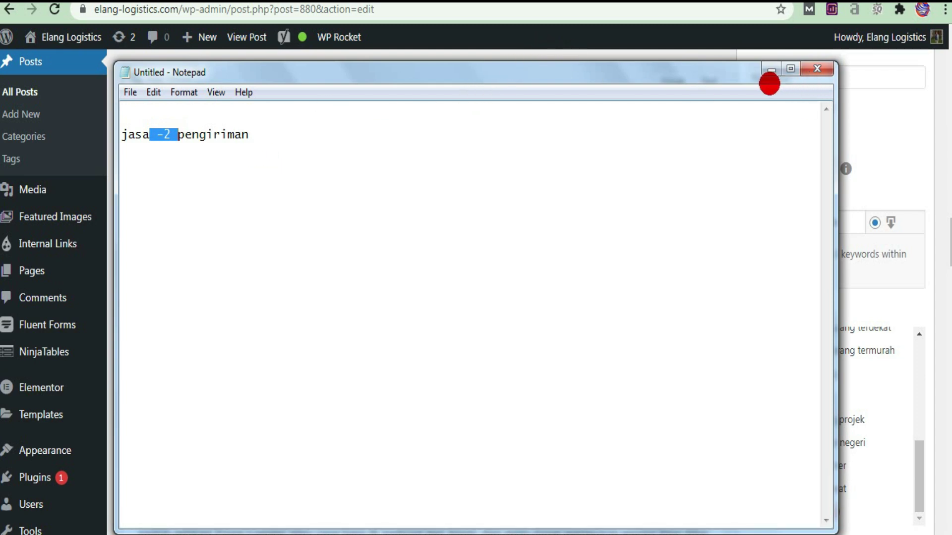
Minimize Notepad and update the published post to save its new keyword.
click(771, 71)
scroll(476, 293, up, 20)
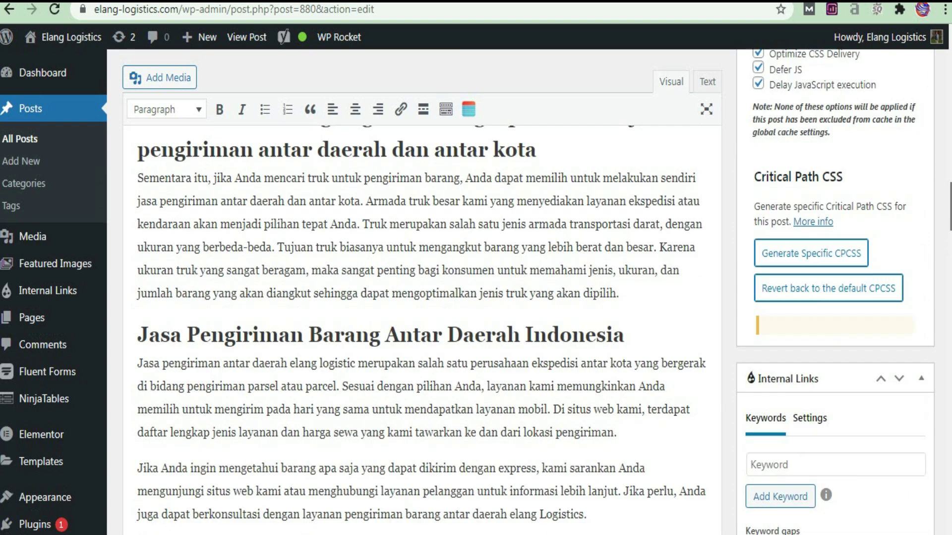
scroll(905, 226, up, 10)
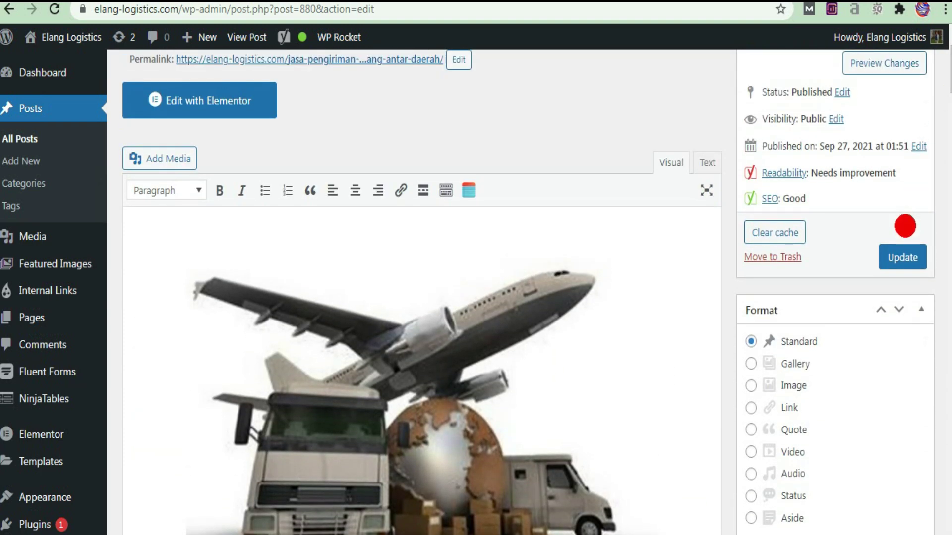
click(900, 252)
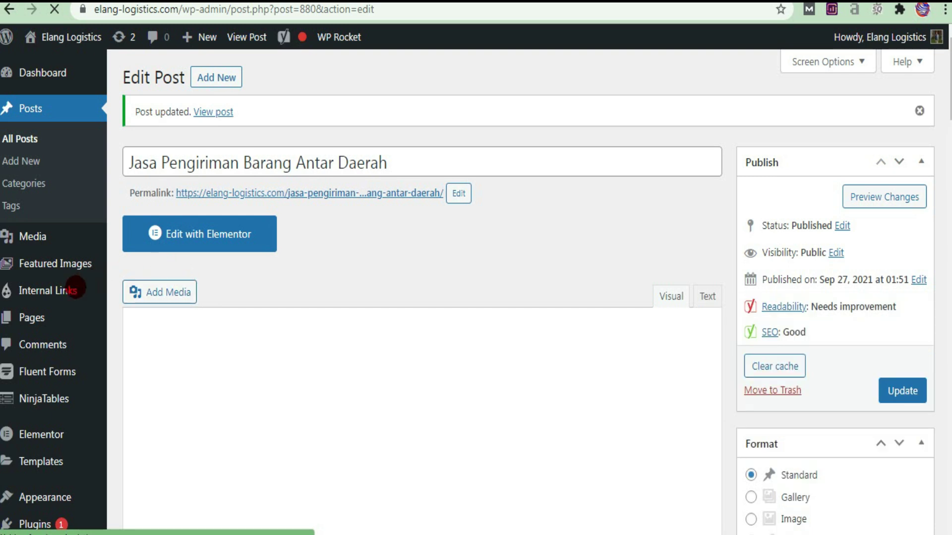
Open the Internal Link Juicer dashboard and sort the link statistics by title in descending order to examine the configured keywords and link counts.
mouse_move(37, 291)
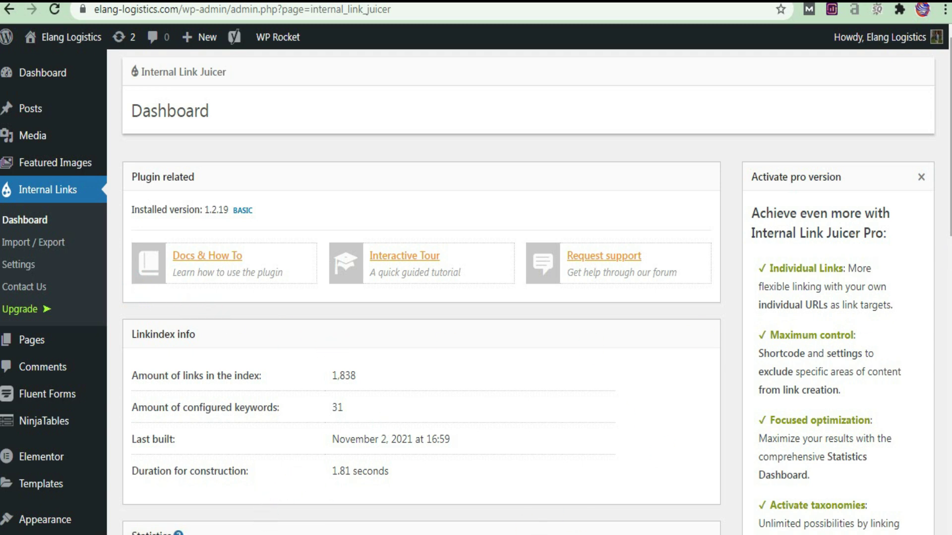
scroll(945, 315, down, 1)
scroll(944, 315, down, 10)
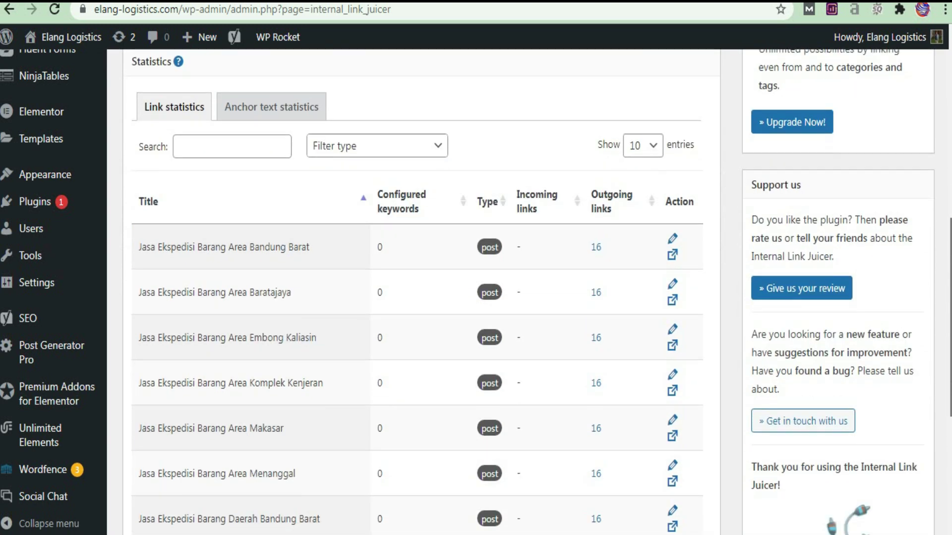
scroll(944, 314, down, 2)
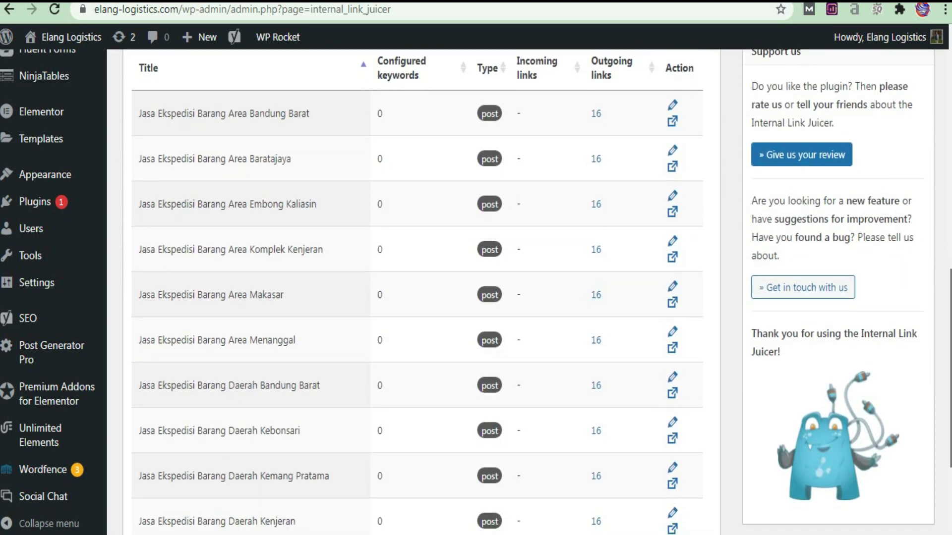
scroll(945, 314, down, 1)
scroll(944, 314, up, 3)
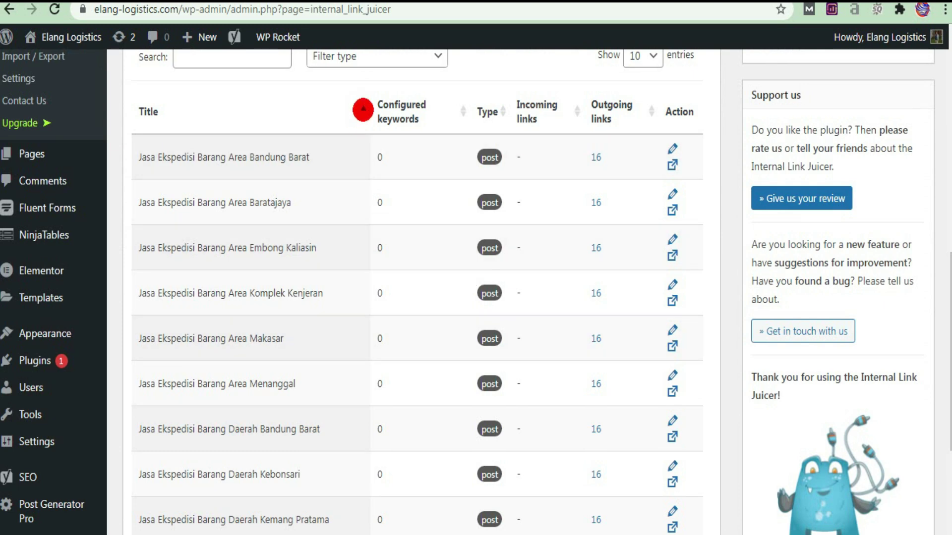
click(362, 110)
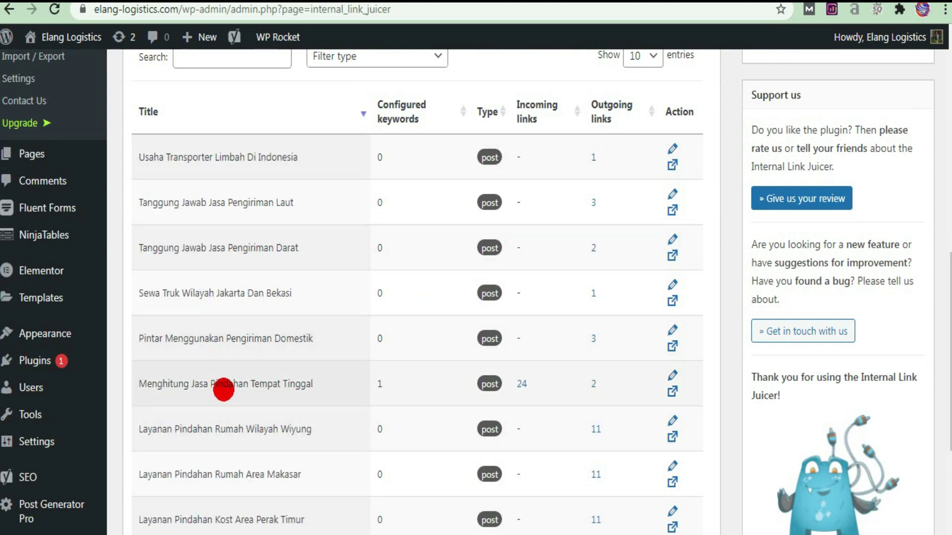
click(482, 388)
drag(948, 306, 947, 353)
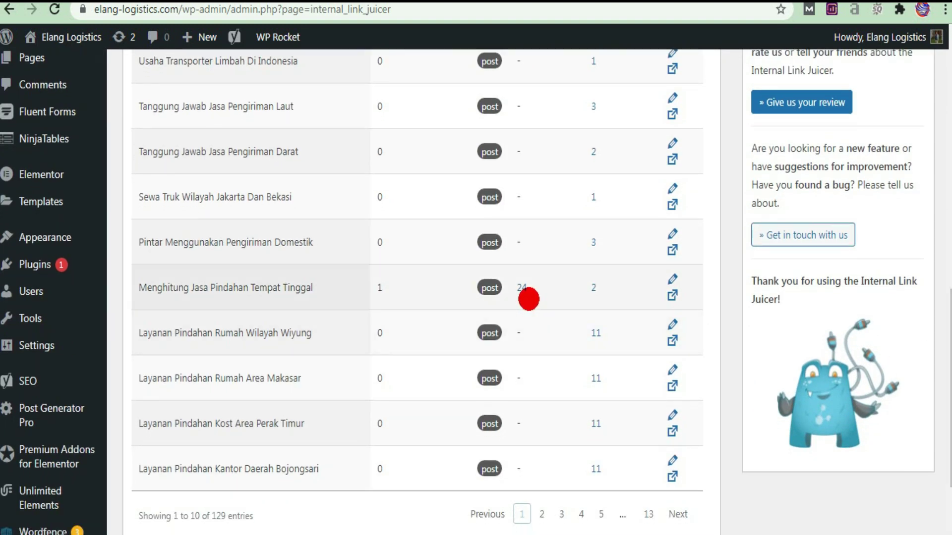
Open the published post "Menghitung Jasa Pindahan Tempat Tinggal" from the link statistics, examine its automatic links, and close it.
click(672, 295)
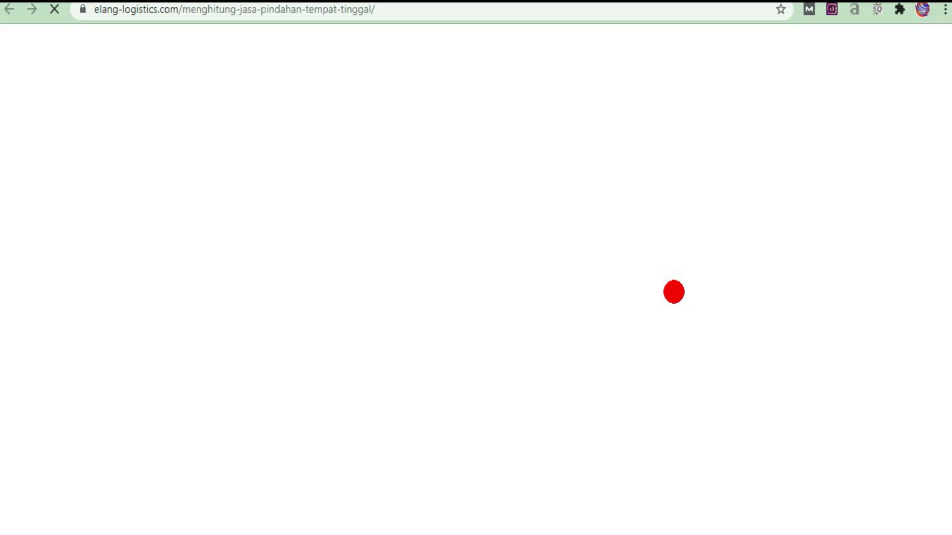
scroll(673, 292, down, 10)
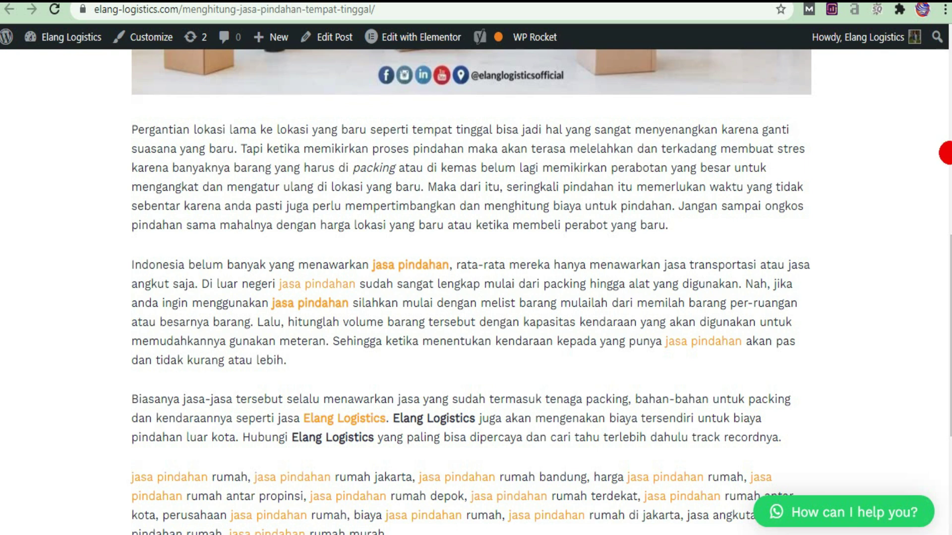
scroll(470, 291, down, 3)
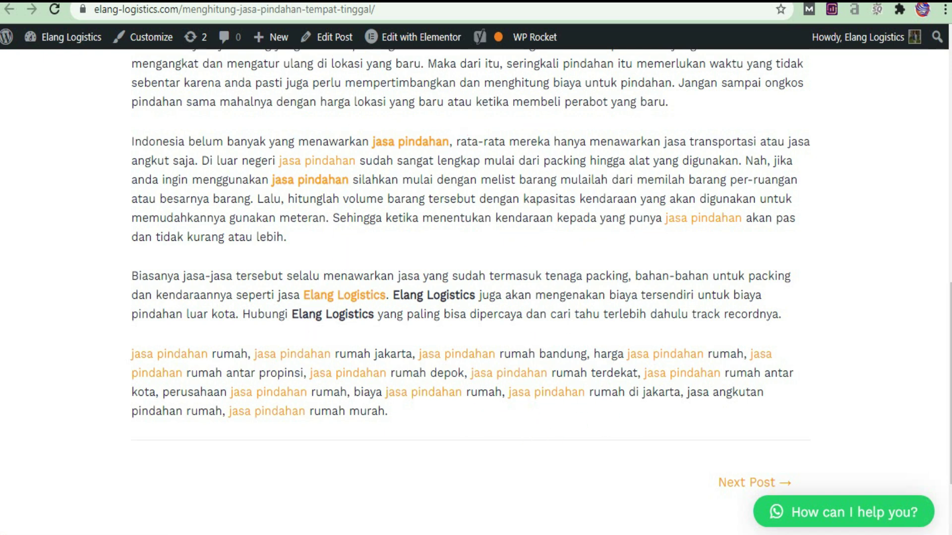
key(ctrl+w)
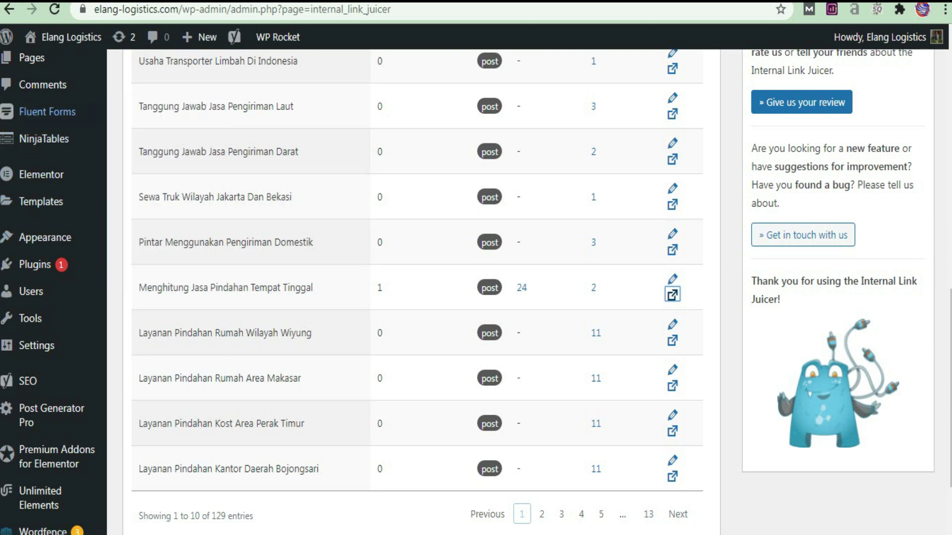
Open the Content section of the Internal Link Juicer settings and review its linking options and limits.
scroll(47, 111, up, 3)
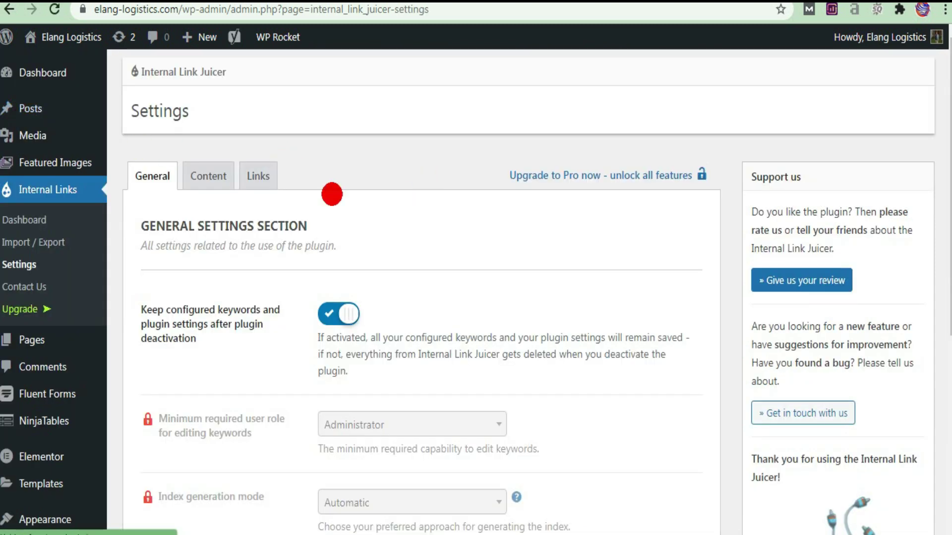
click(213, 175)
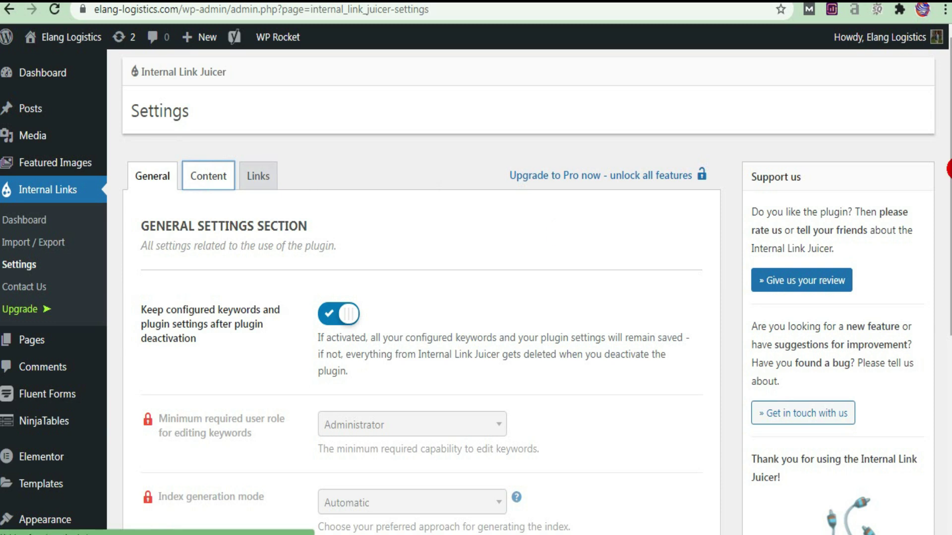
scroll(476, 298, down, 2)
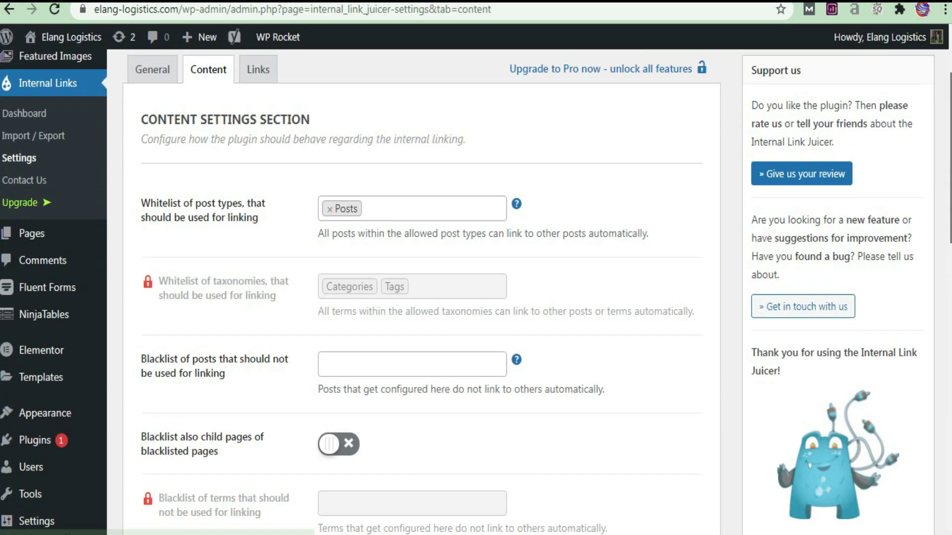
scroll(476, 293, down, 10)
scroll(747, 380, down, 3)
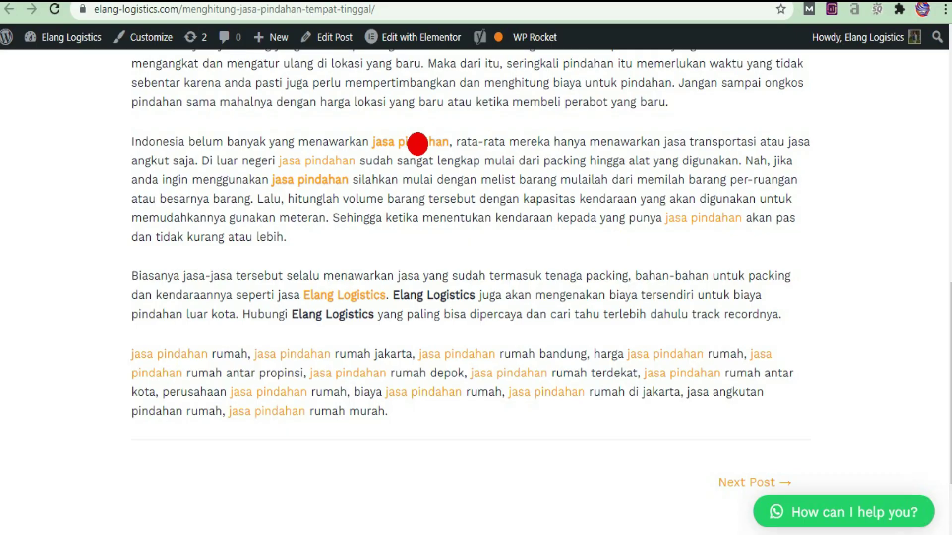
Check where several "jasa pindahan" links in the "Menghitung Jasa Pindahan Tempat Tinggal" post lead, returning to the post after each one.
click(416, 141)
key(alt+Left)
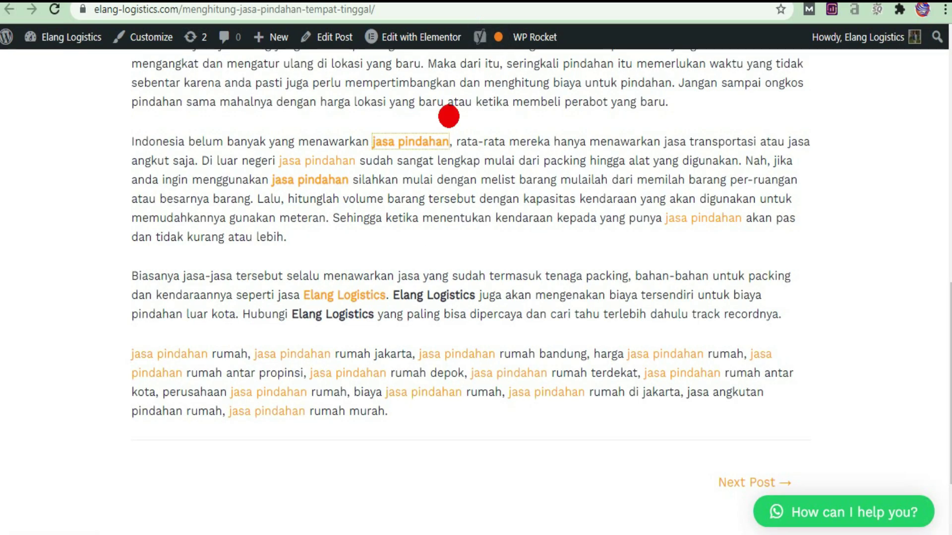
click(331, 159)
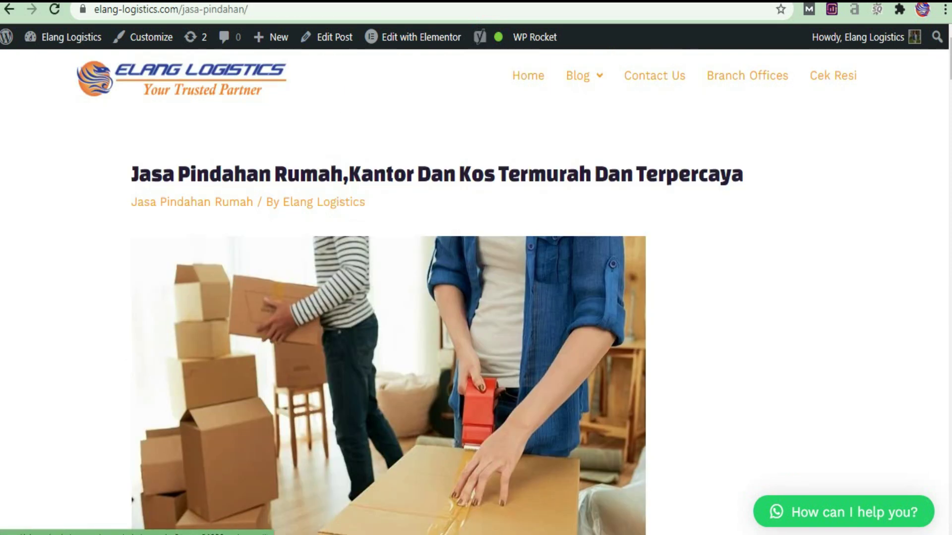
click(9, 9)
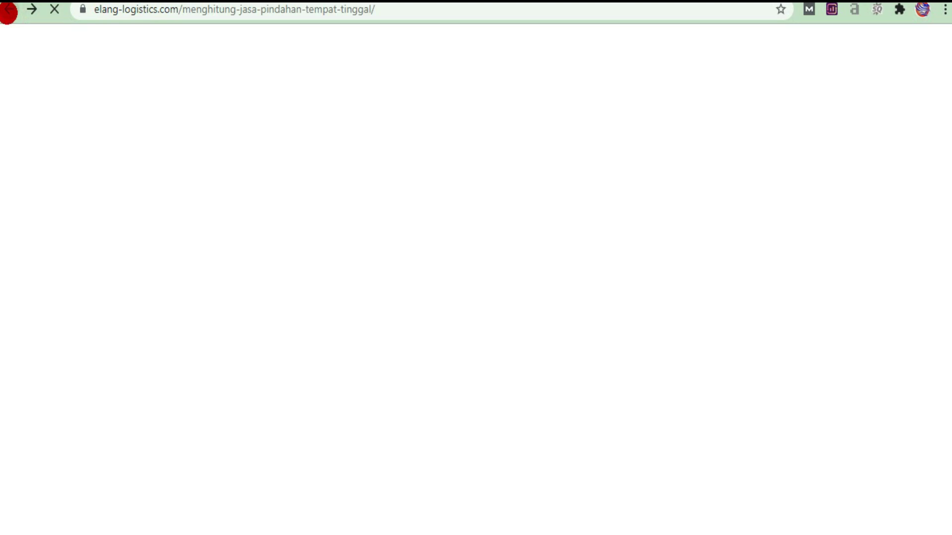
click(294, 188)
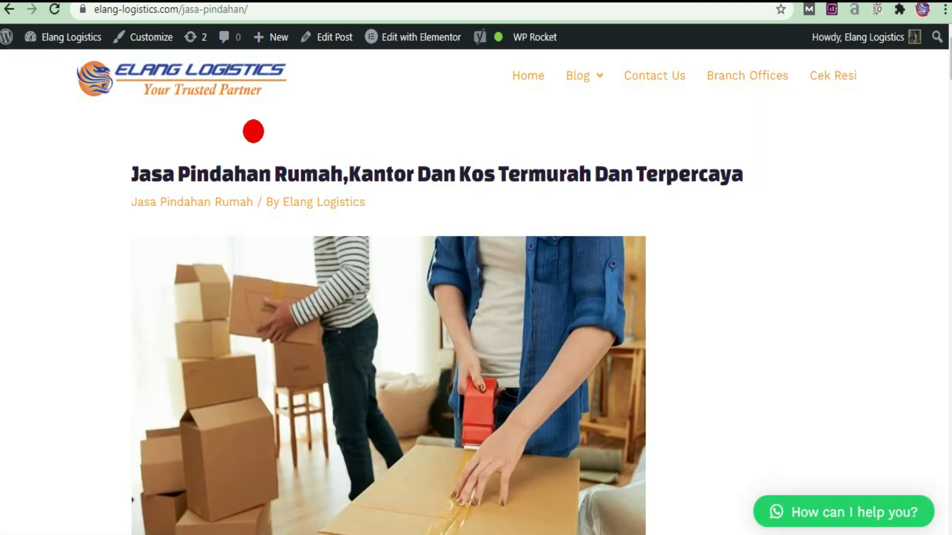
click(9, 9)
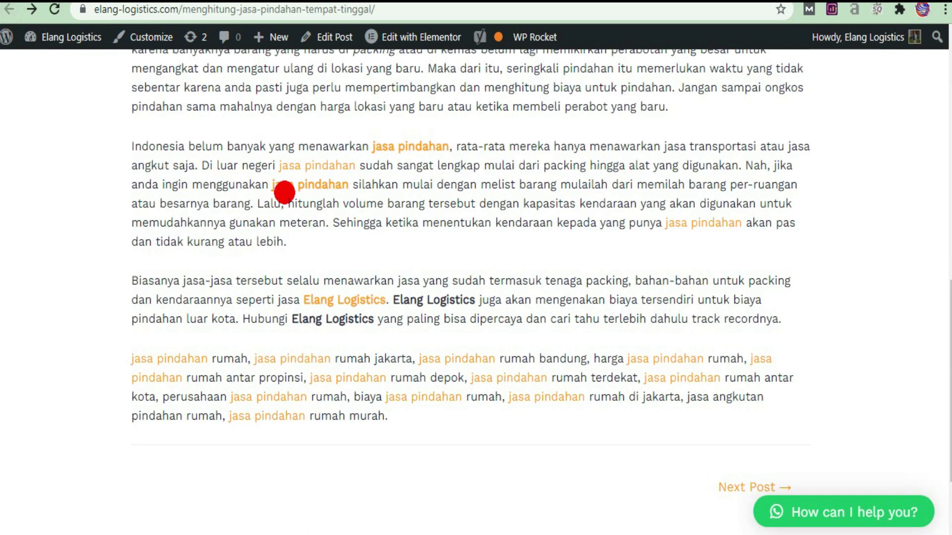
click(690, 222)
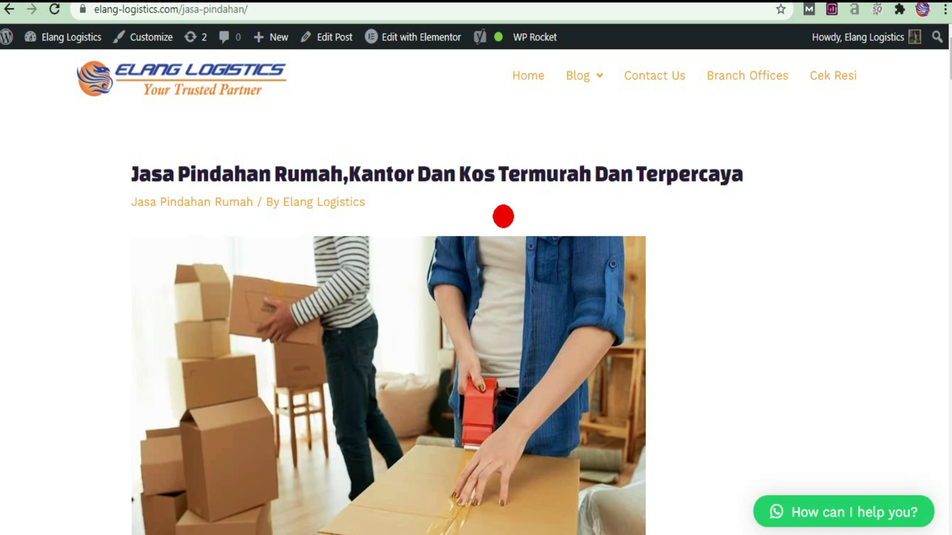
click(10, 10)
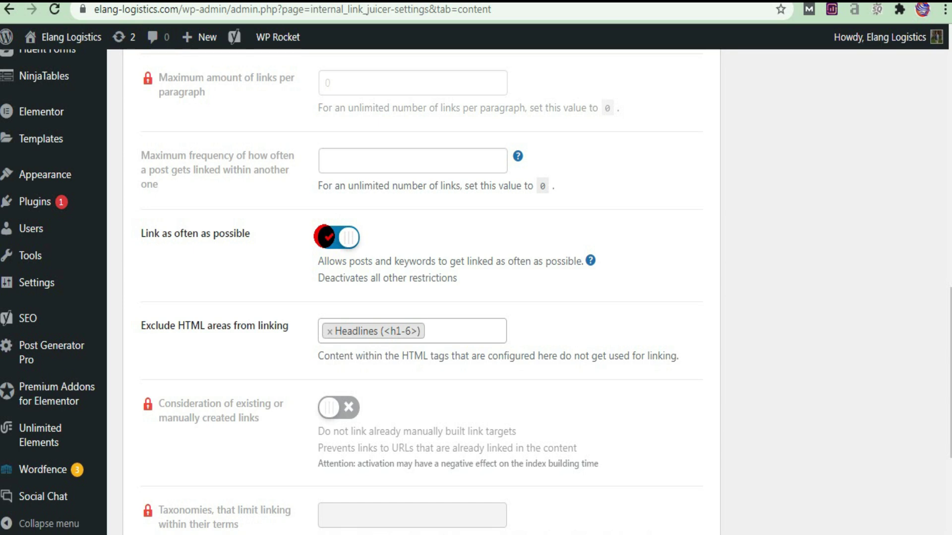
Turn off "Link as often as possible" and set the maximum frequency of a post being linked within another one to 0.
click(326, 236)
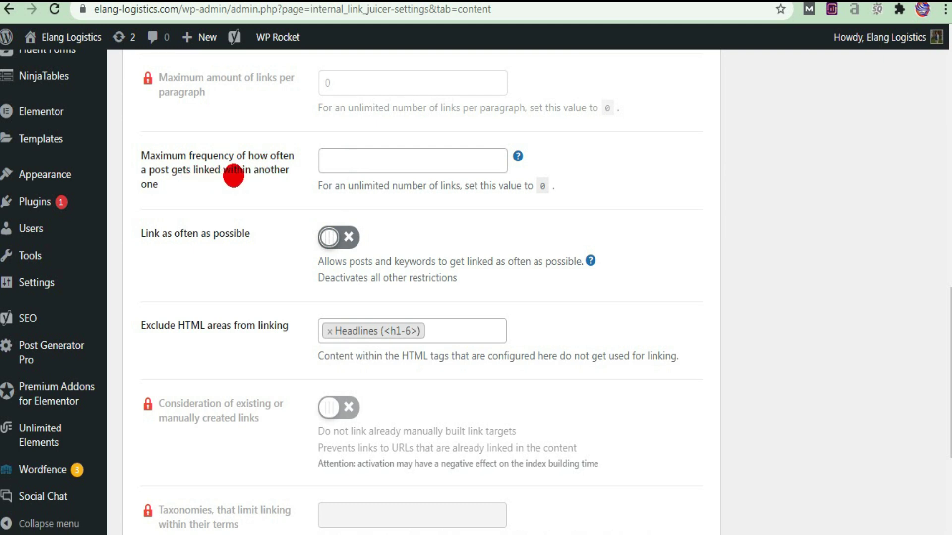
click(327, 164)
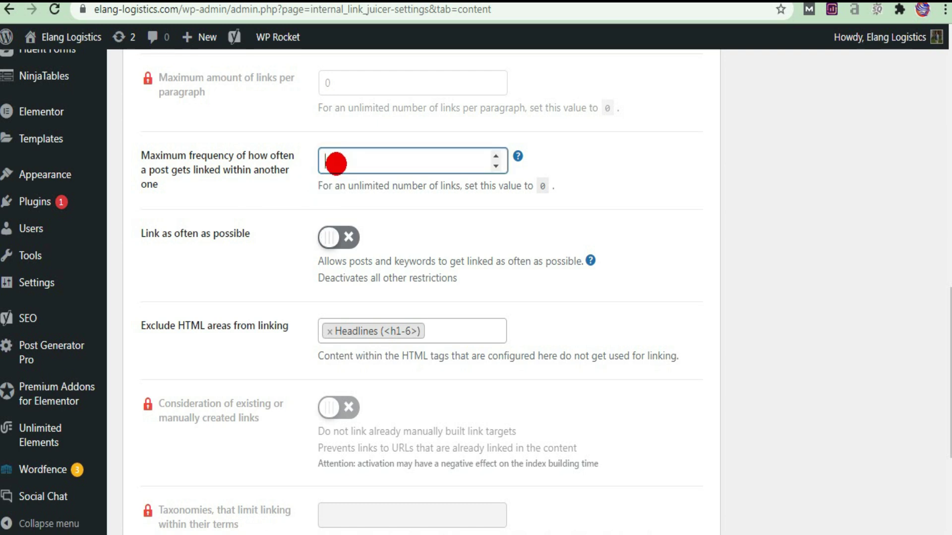
click(343, 167)
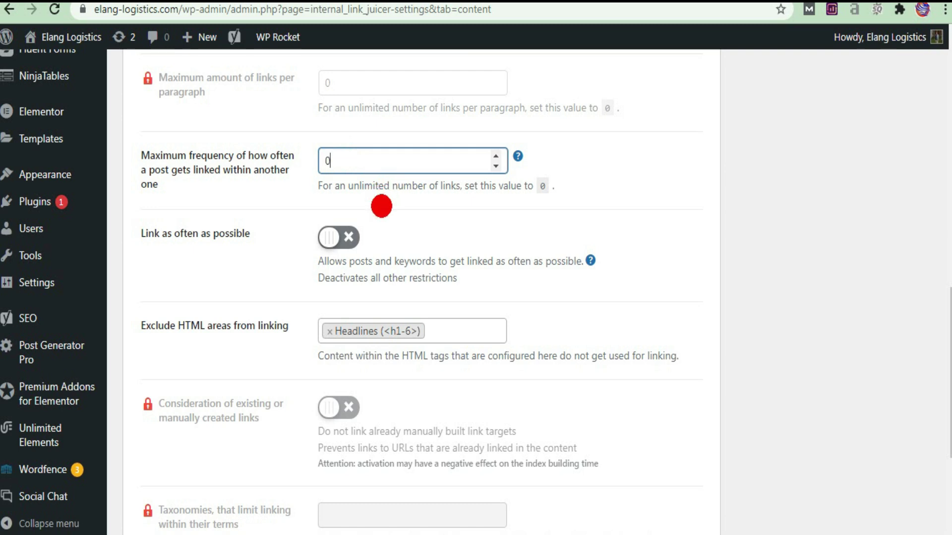
click(337, 239)
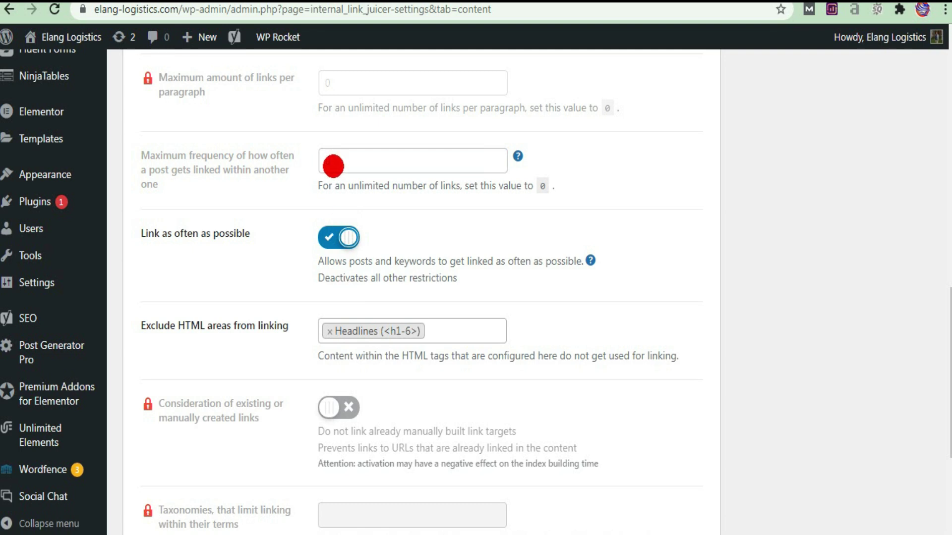
click(328, 239)
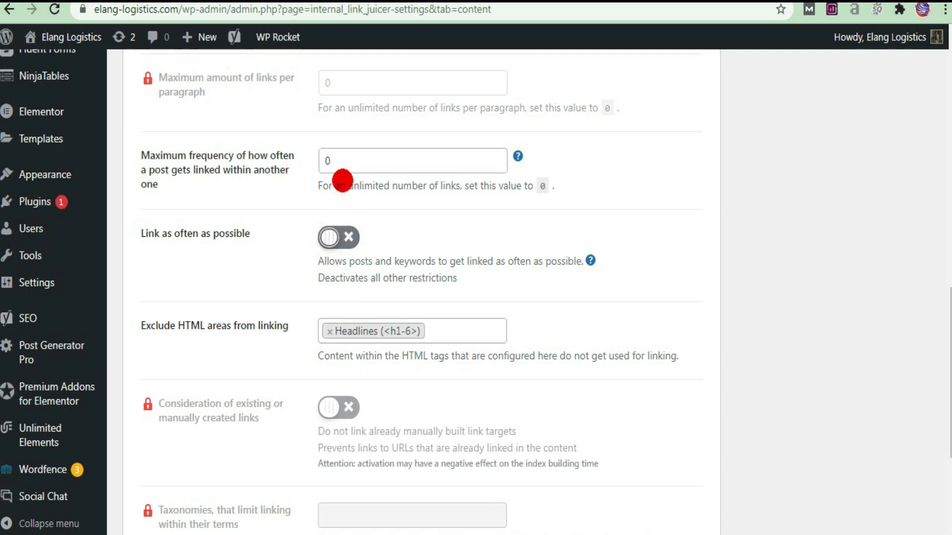
Set the maximum frequency of how often a post gets linked within another one to 1 and save the content settings.
double_click(324, 162)
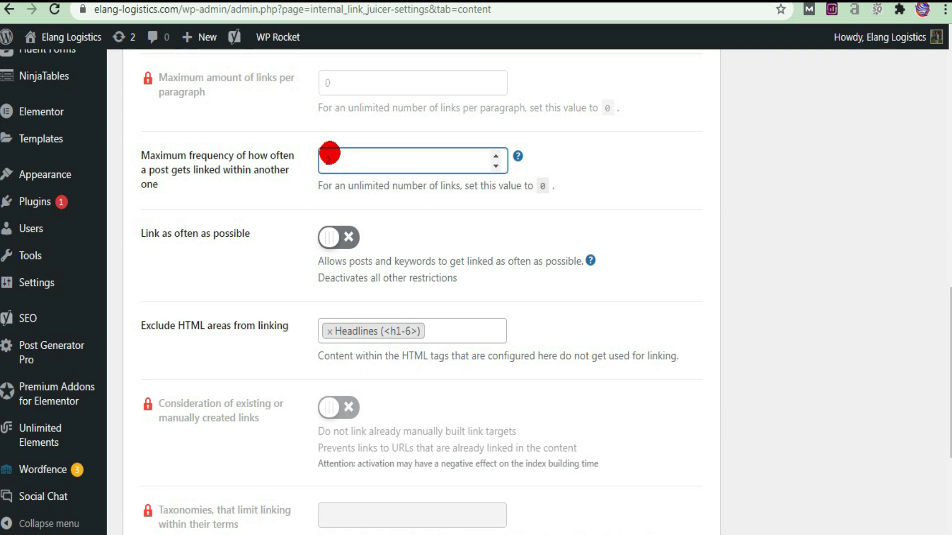
drag(333, 160, 313, 162)
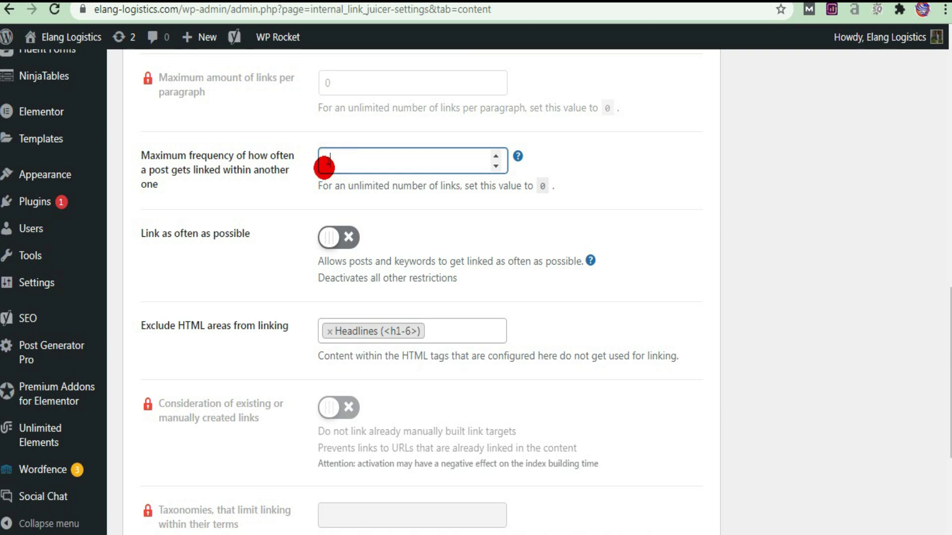
text(1)
scroll(948, 372, down, 5)
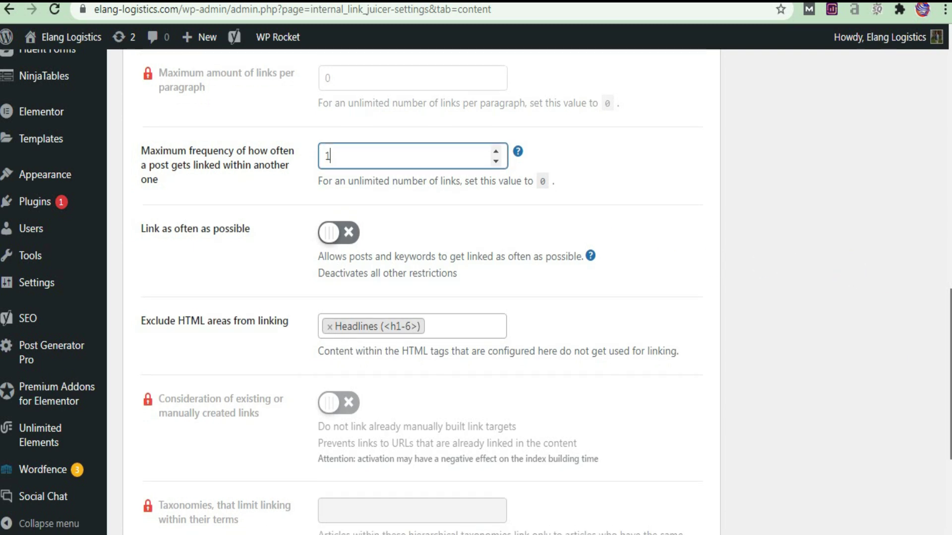
click(215, 410)
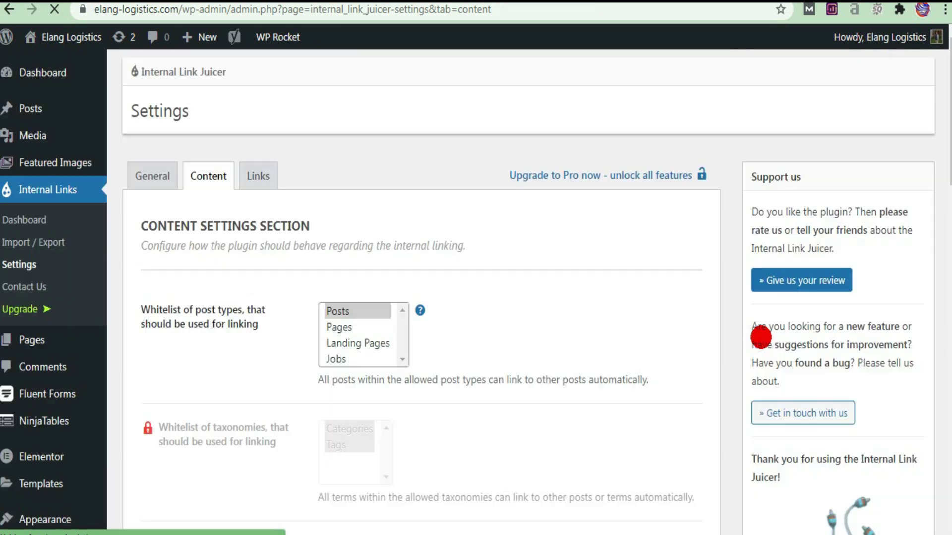
Review the saved content settings, including the per-post link limits, linking frequency and excluded HTML areas.
scroll(924, 276, down, 5)
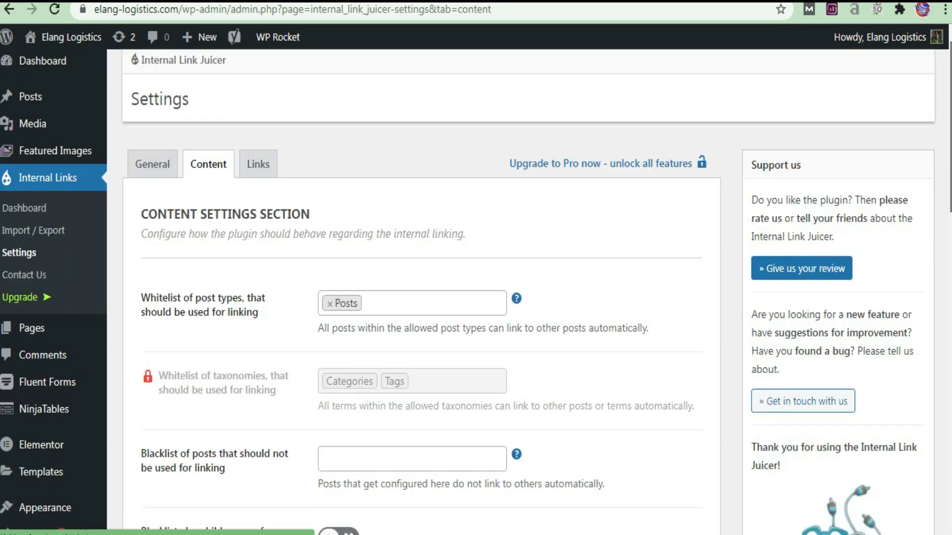
scroll(567, 244, down, 4)
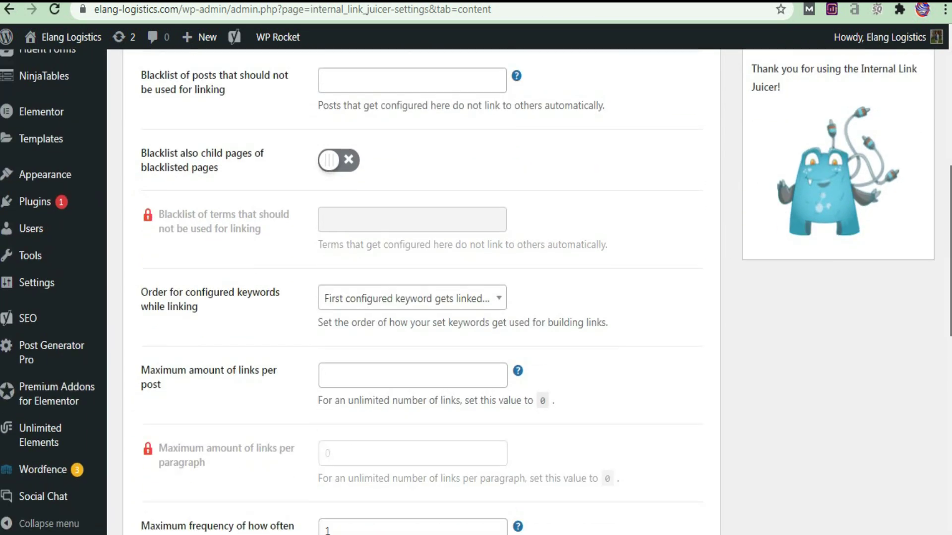
scroll(545, 292, down, 3)
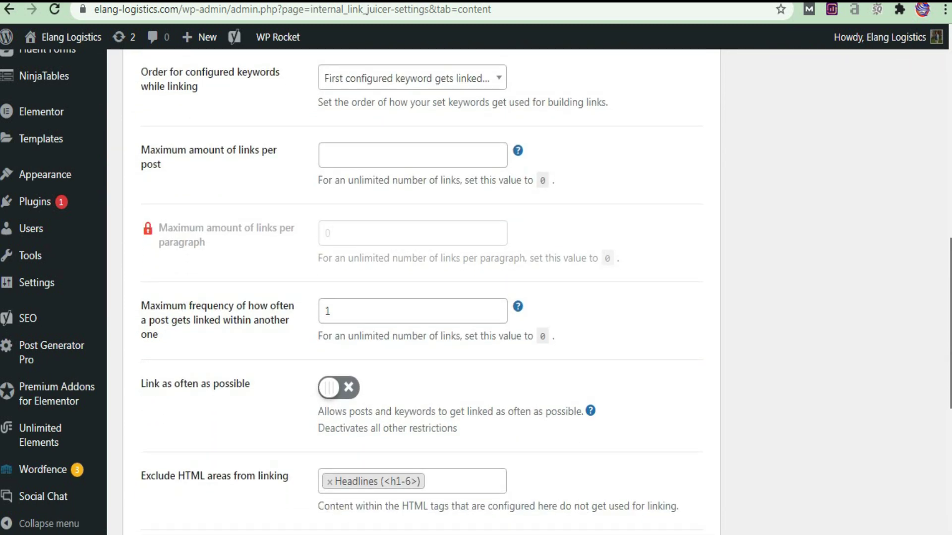
scroll(421, 291, down, 1)
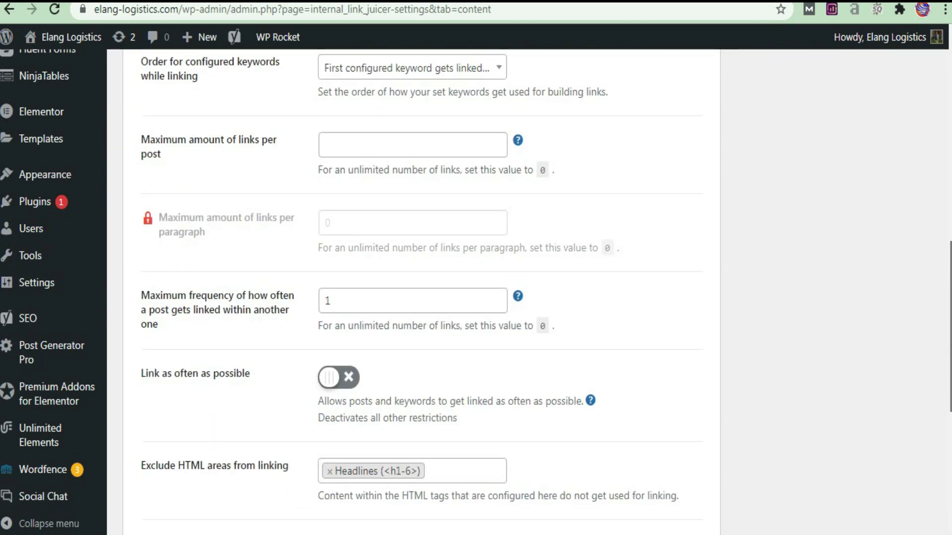
scroll(421, 291, down, 4)
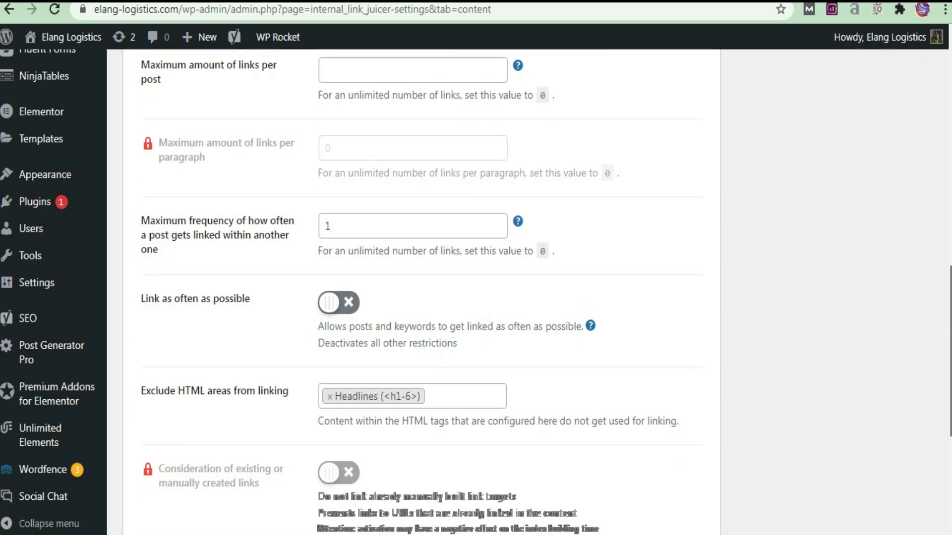
Examine the Internal Link Juicer dashboard, checking the amount of links in the index and the per-post link statistics.
mouse_move(947, 399)
mouse_down()
mouse_move(946, 461)
mouse_move(945, 320)
mouse_up()
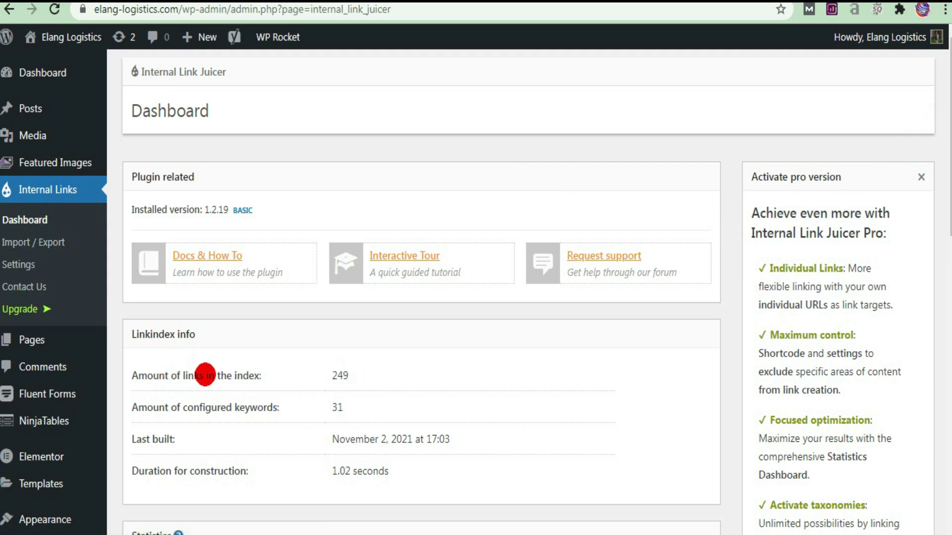
double_click(339, 375)
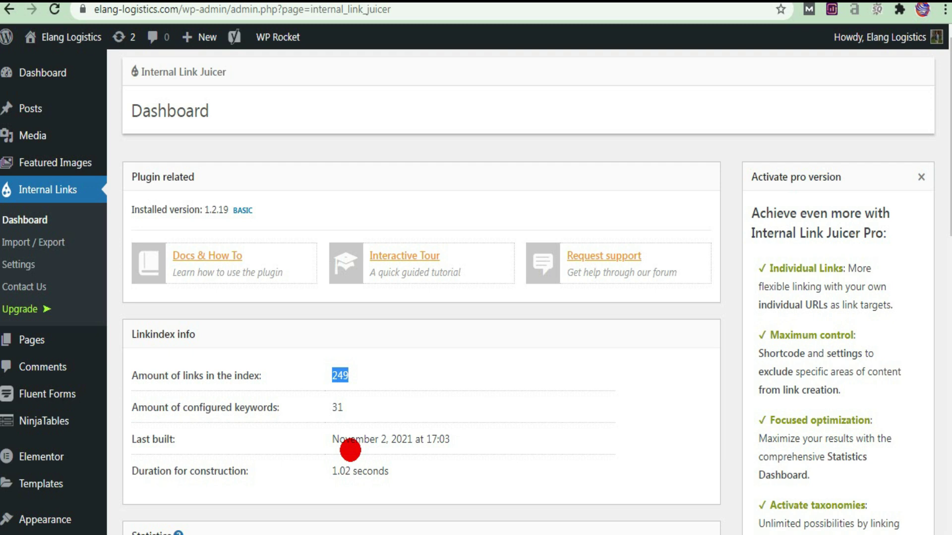
scroll(948, 139, down, 5)
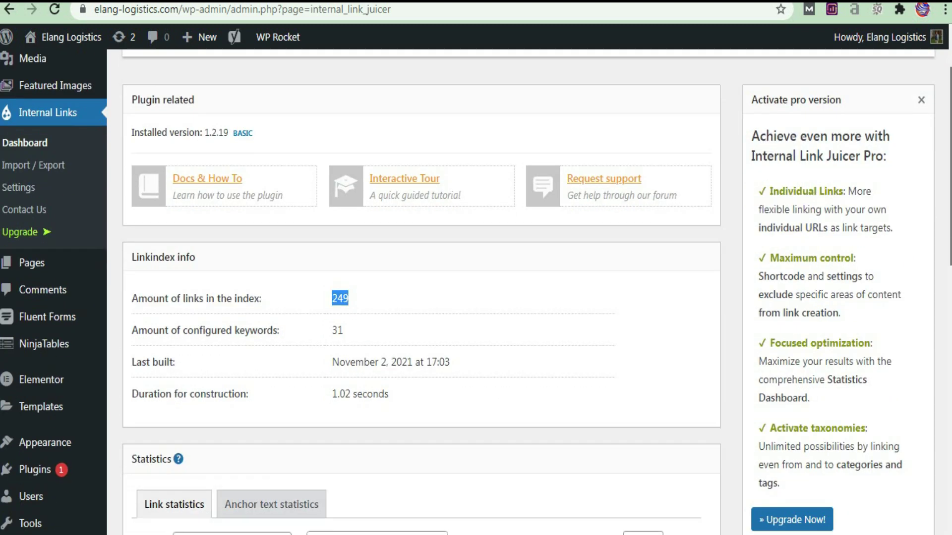
scroll(728, 297, down, 3)
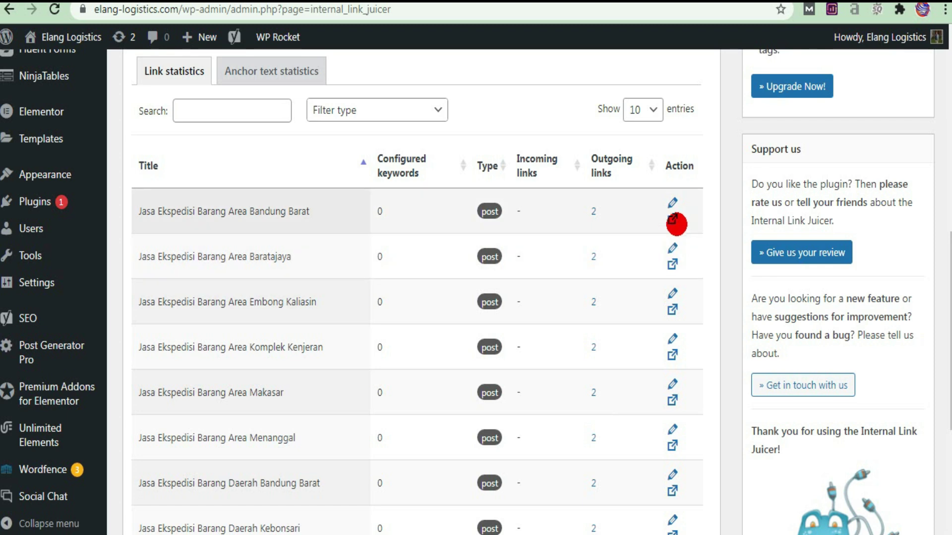
Review the automatic "jasa pindahan" links throughout the "Menghitung Jasa Pindahan Tempat Tinggal" post.
click(672, 218)
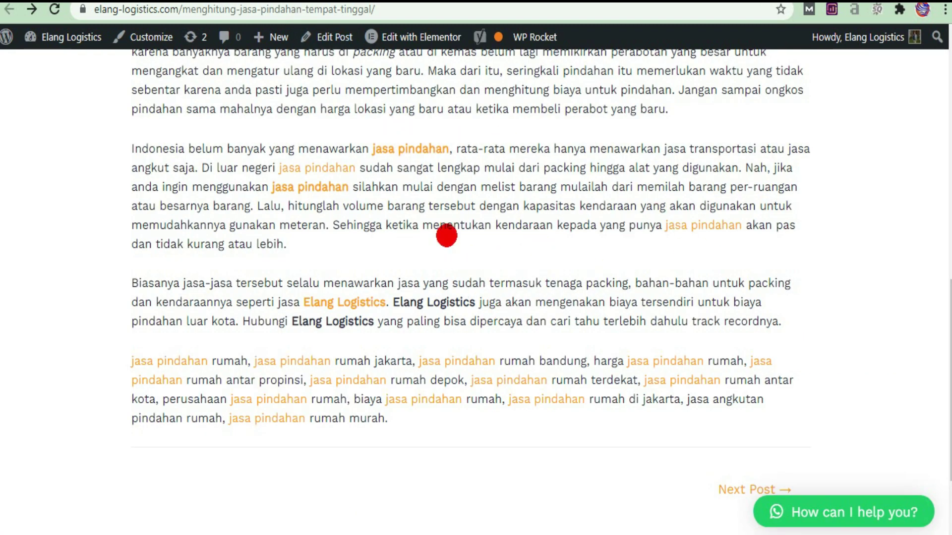
scroll(943, 289, down, 2)
scroll(943, 289, up, 7)
scroll(943, 289, up, 5)
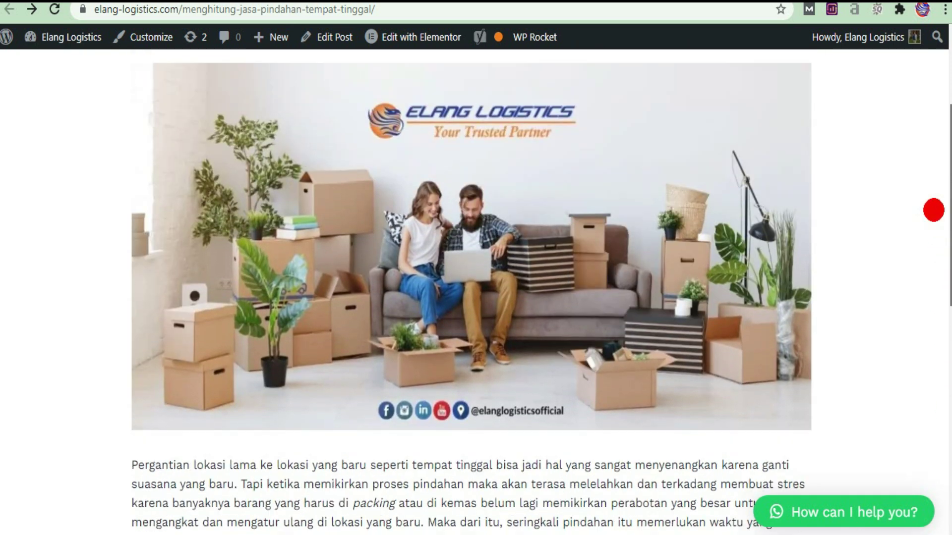
scroll(929, 213, down, 3)
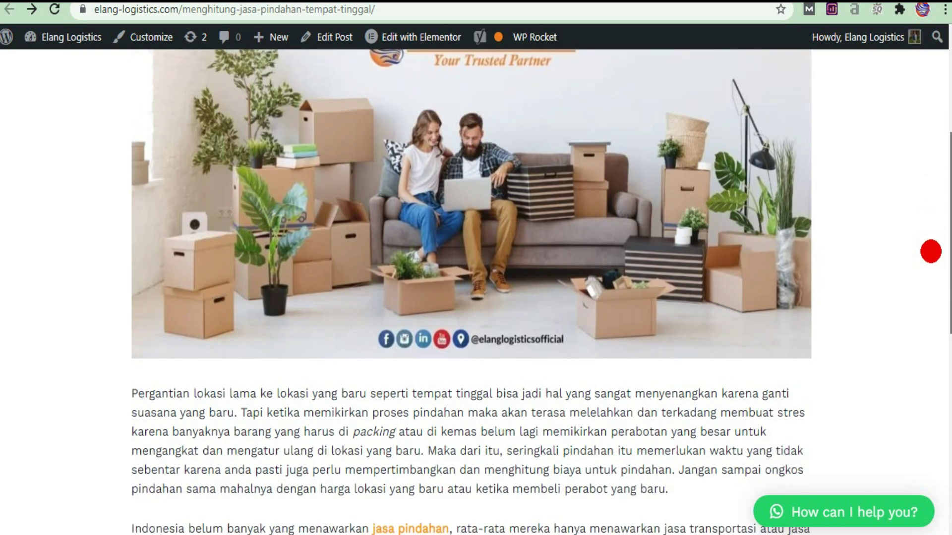
scroll(930, 261, down, 2)
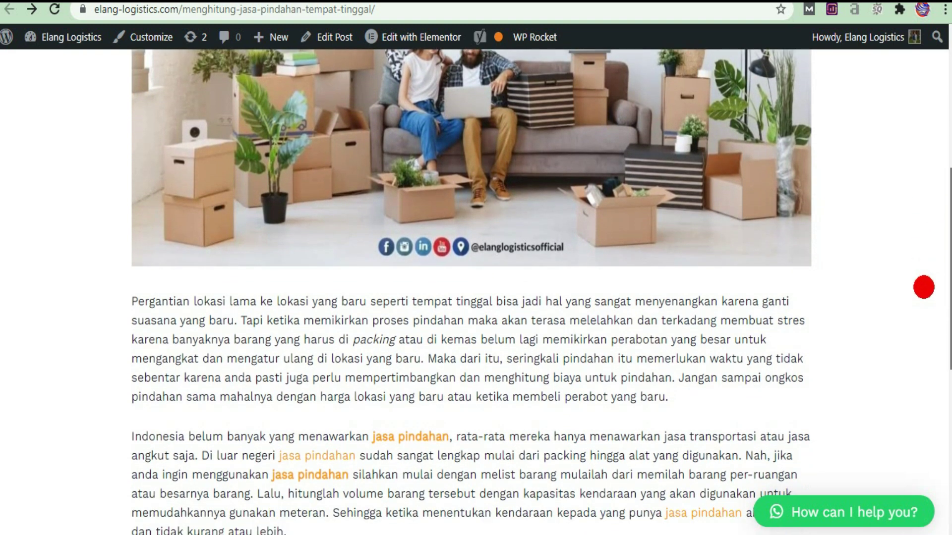
scroll(923, 293, down, 1)
scroll(921, 304, down, 2)
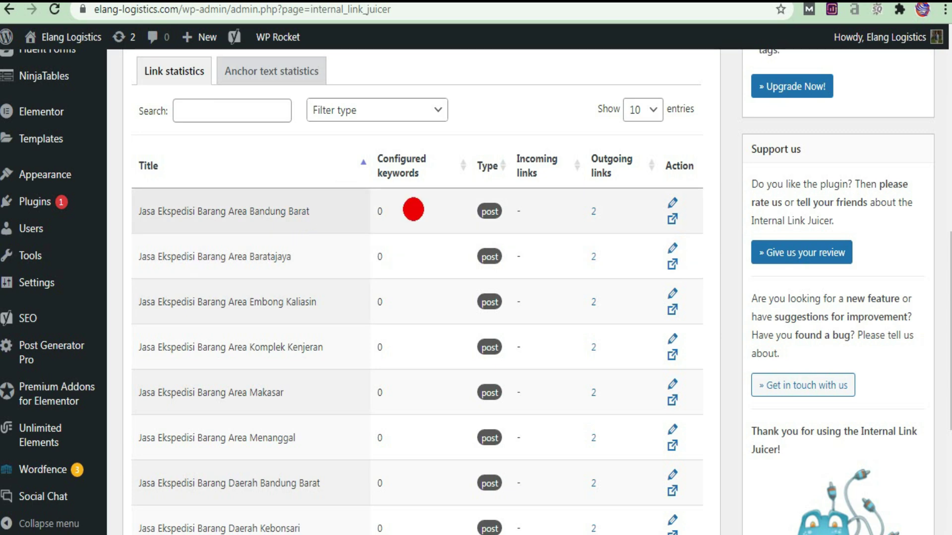
View the "Jasa Ekspedisi Barang Area Bandung Barat" post from the link statistics and check its outgoing links from the introduction to the closing keyword list.
click(671, 216)
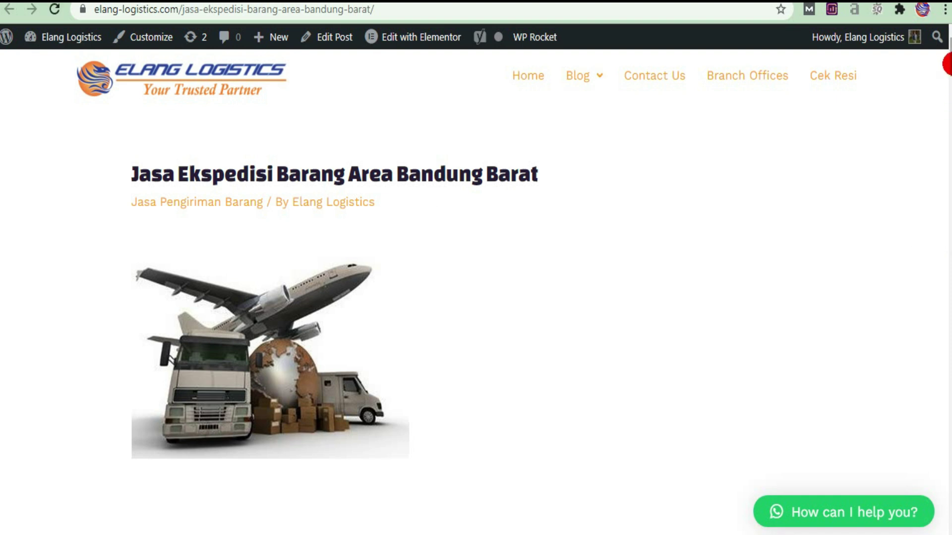
scroll(946, 64, down, 10)
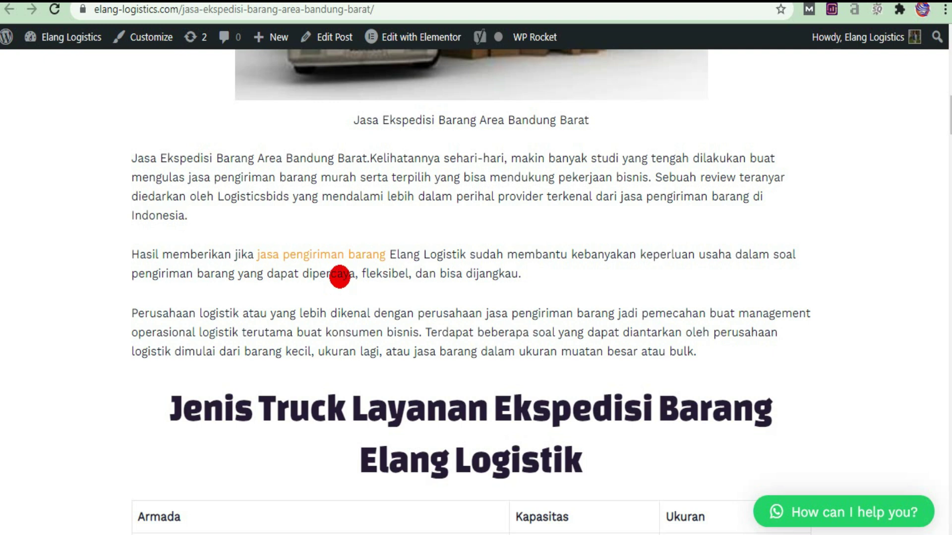
drag(947, 120, 946, 516)
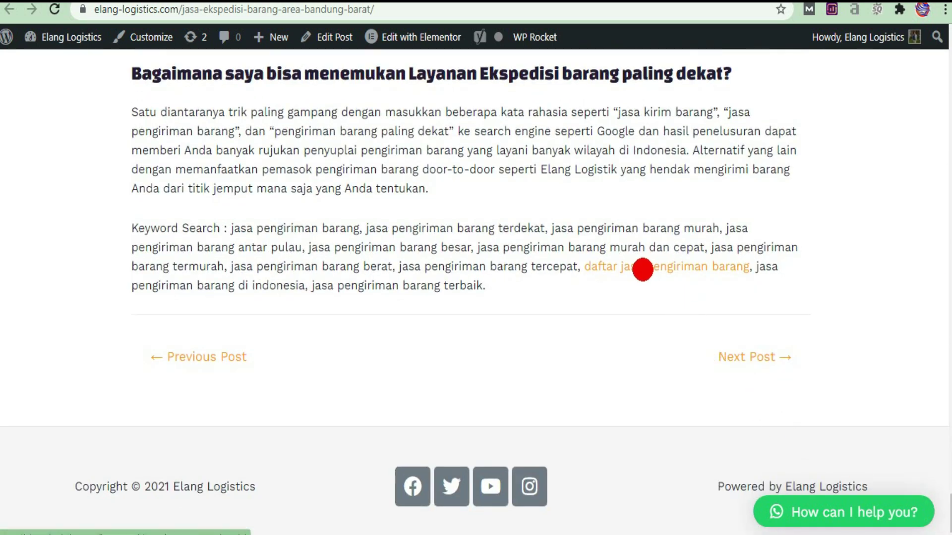
drag(947, 503, 947, 55)
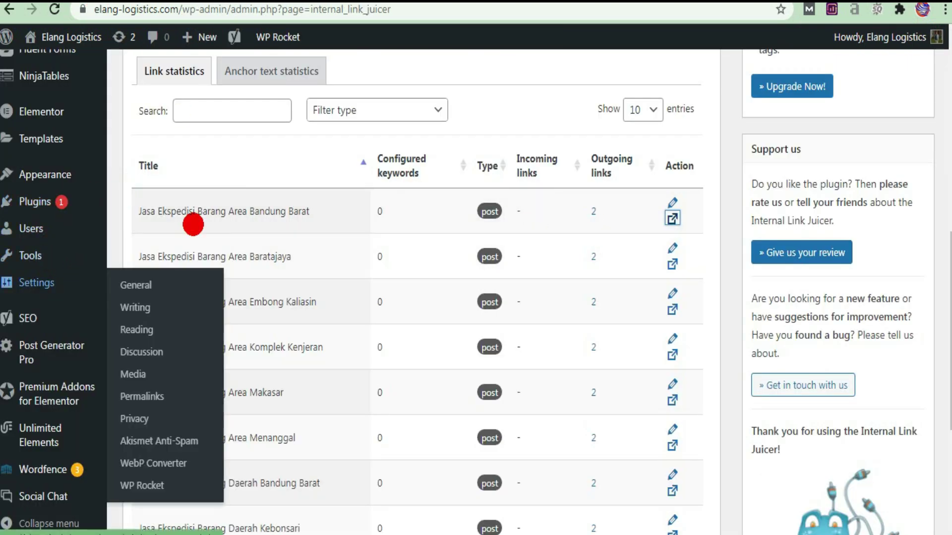
Open the list of all posts in the WordPress admin.
mouse_move(56, 246)
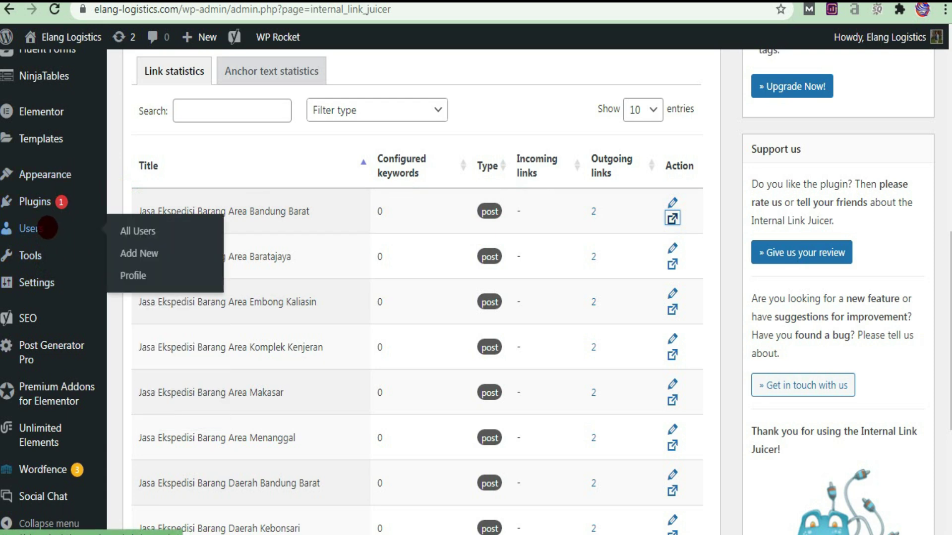
scroll(556, 238, up, 3)
scroll(922, 132, up, 6)
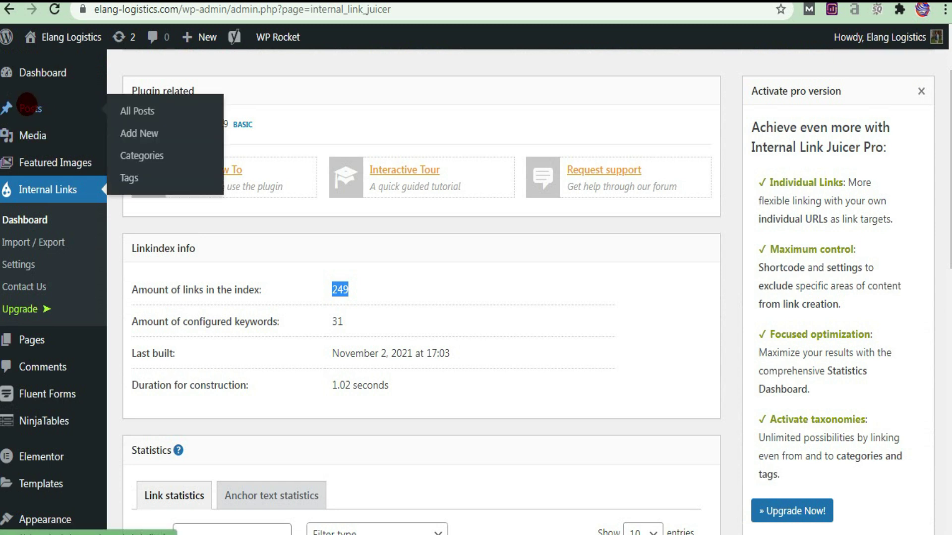
click(27, 105)
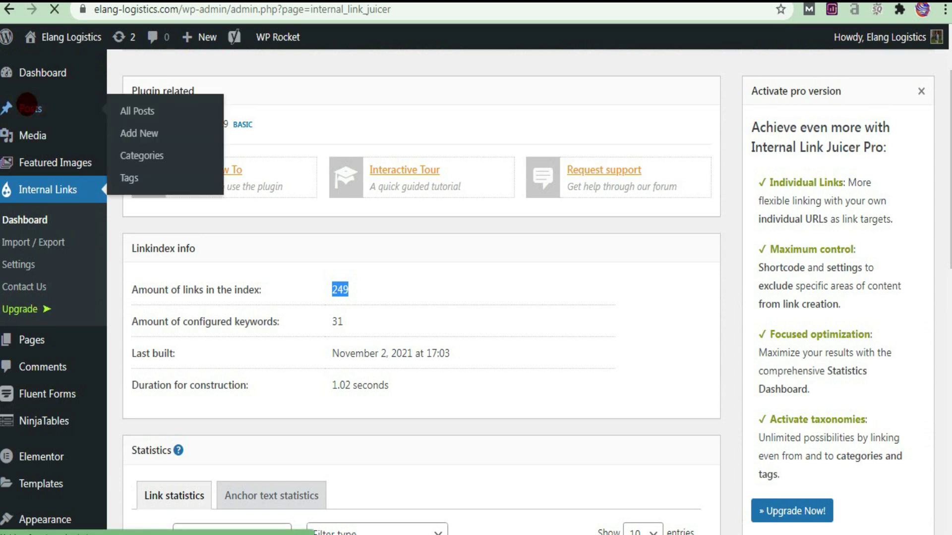